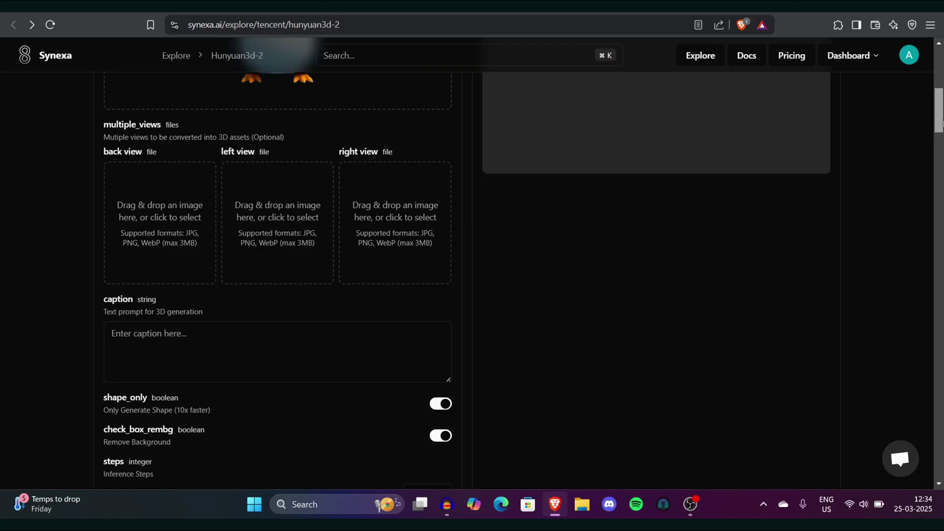
drag(939, 123, 939, 79)
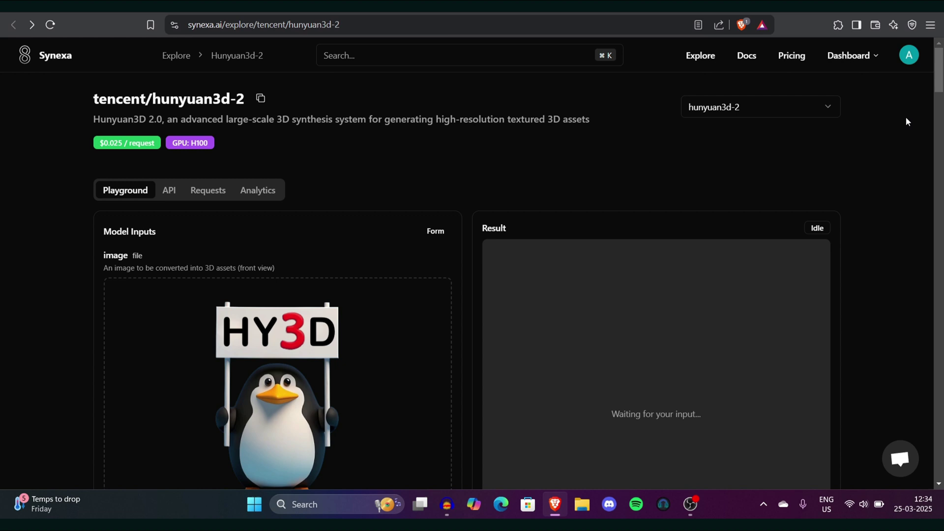
drag(941, 90, 941, 93)
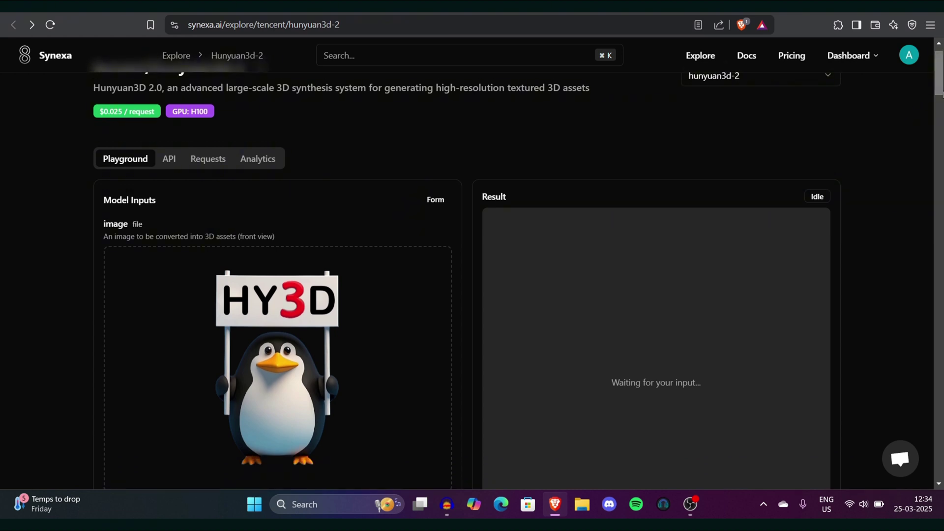
drag(941, 94, 942, 90)
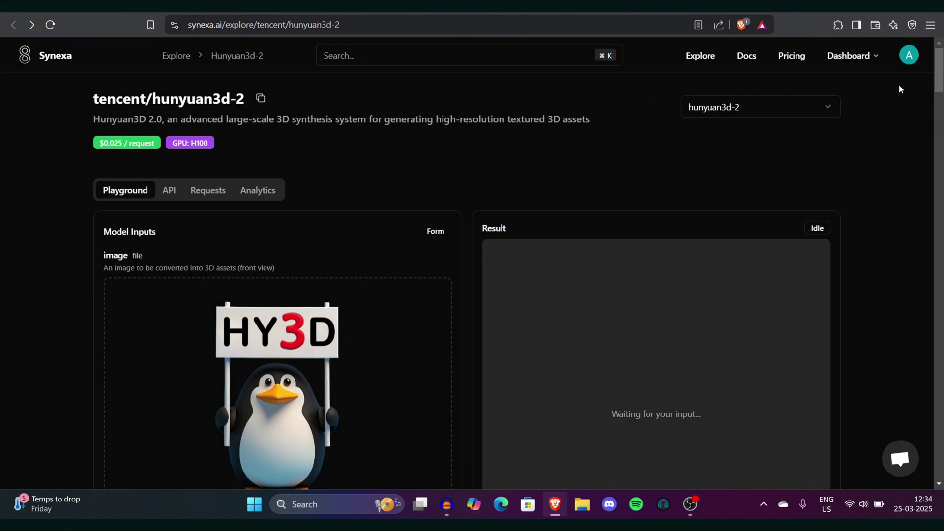
click(761, 106)
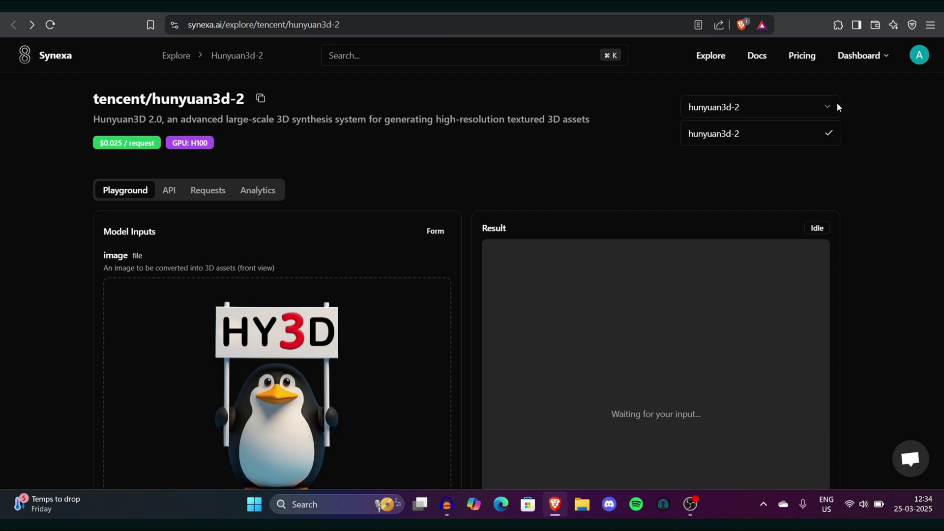
click(869, 124)
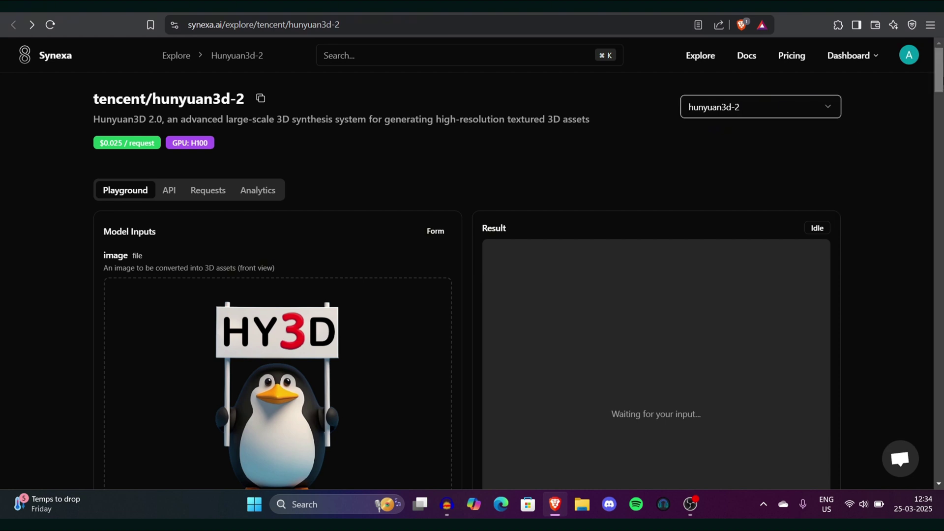
drag(939, 74, 940, 95)
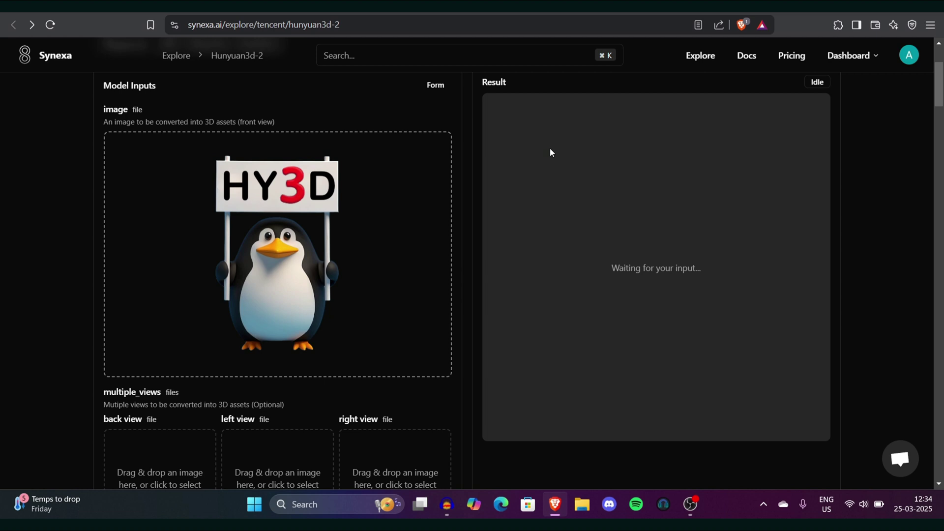
drag(939, 83, 939, 100)
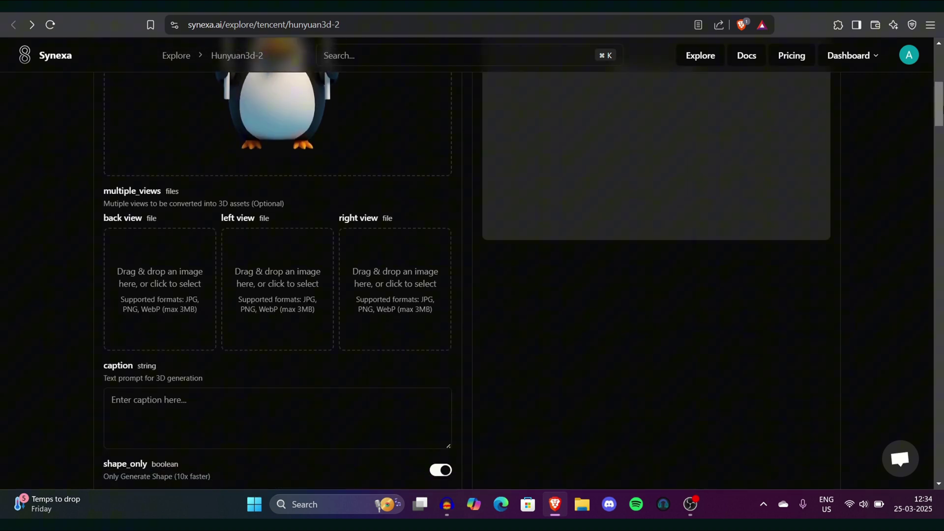
ctrl+scroll(110, 263, up, 3)
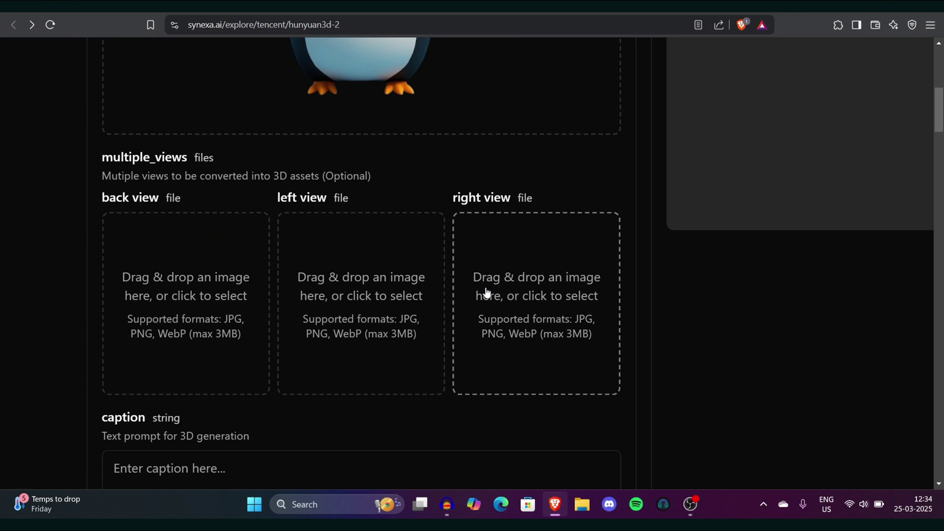
ctrl+scroll(486, 292, down, 3)
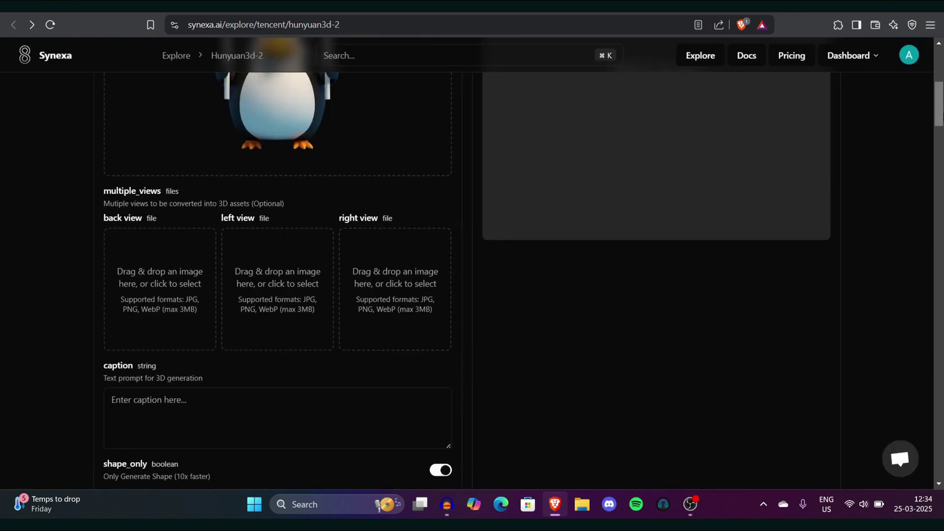
drag(942, 115, 942, 141)
ctrl+scroll(75, 120, up, 5)
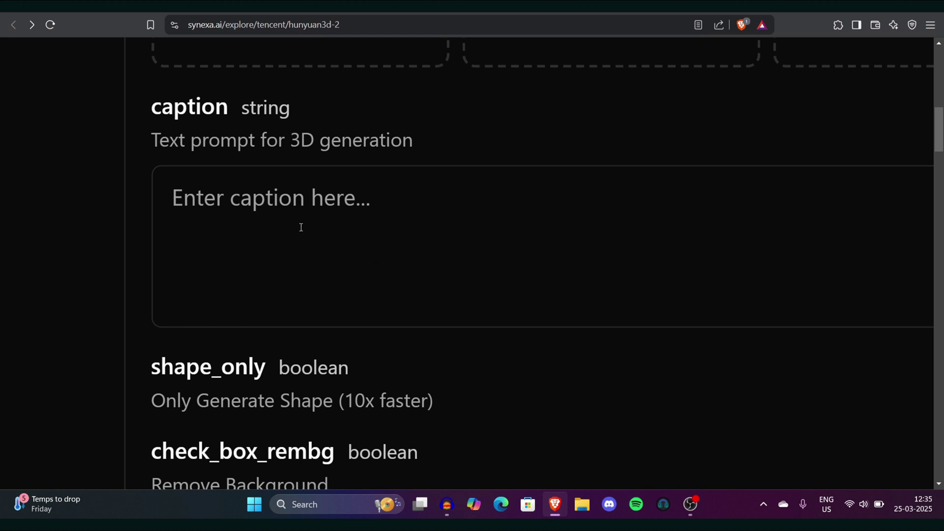
ctrl+scroll(301, 226, down, 6)
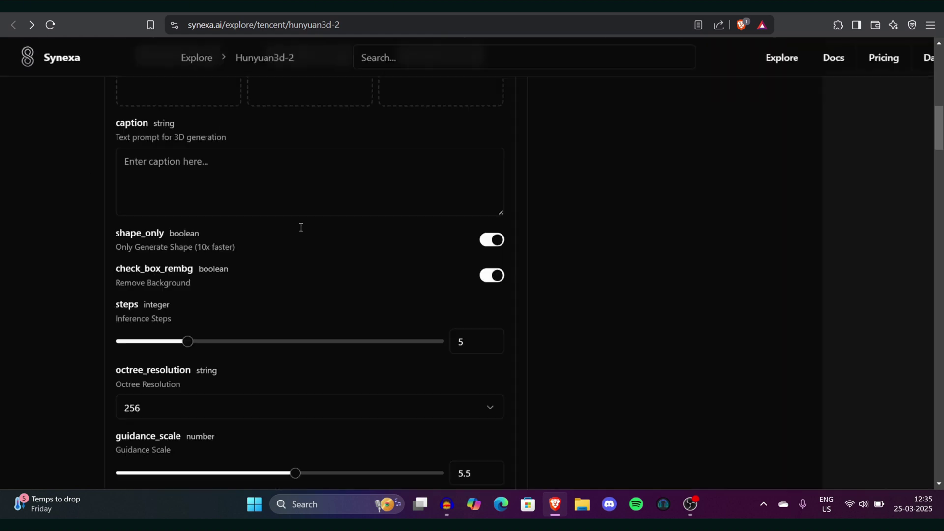
ctrl+scroll(126, 249, up, 3)
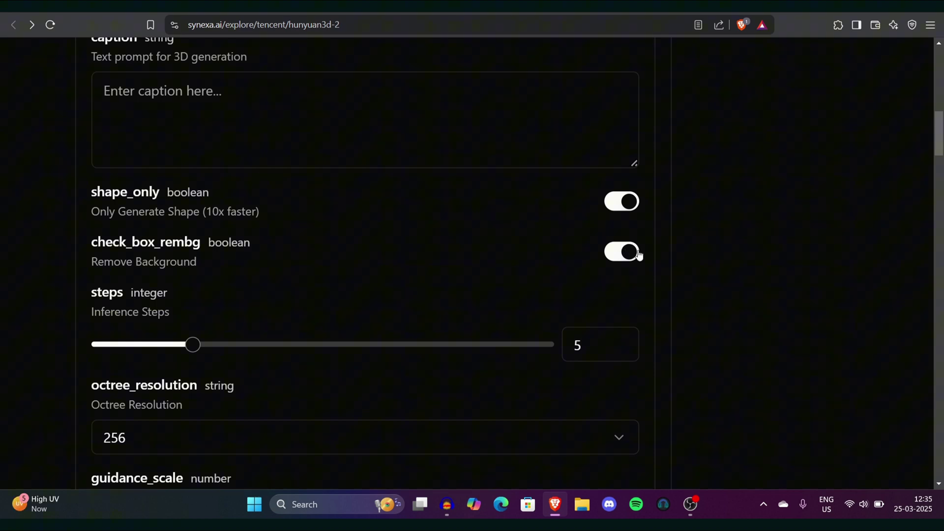
ctrl+scroll(542, 312, down, 3)
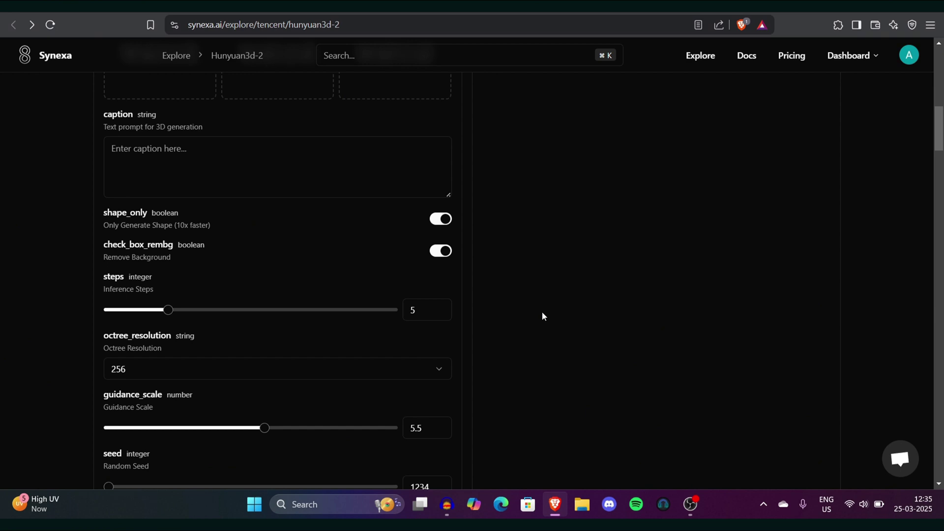
ctrl+scroll(100, 353, up, 3)
ctrl+scroll(99, 353, up, 1)
ctrl+scroll(201, 326, down, 4)
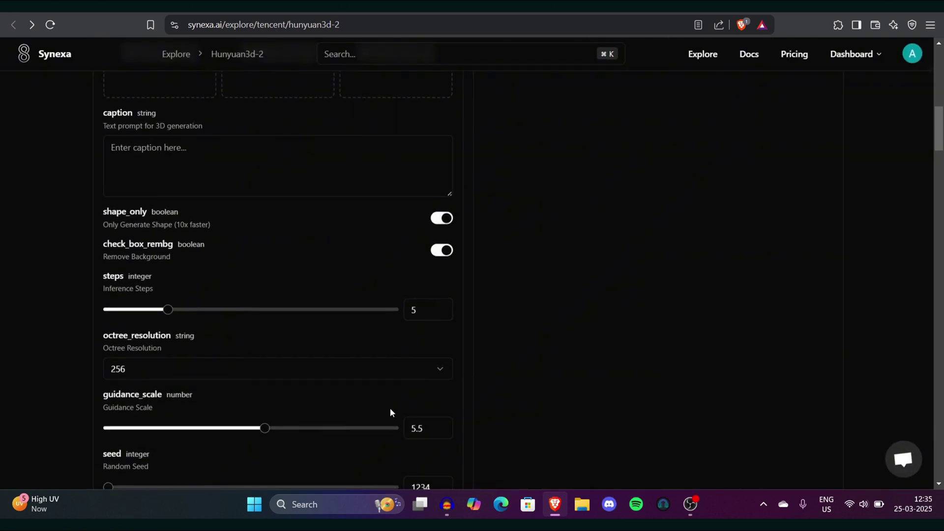
scroll(940, 122, down, 3)
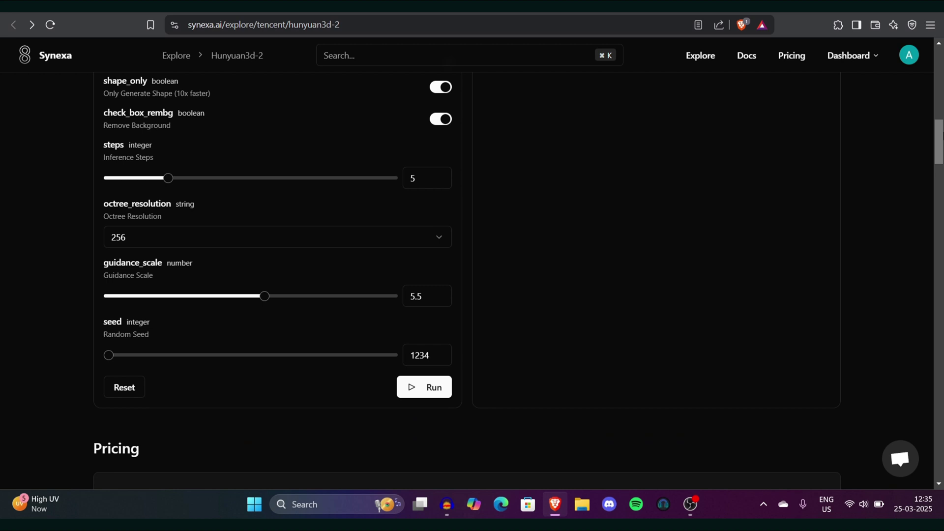
drag(939, 123, 939, 121)
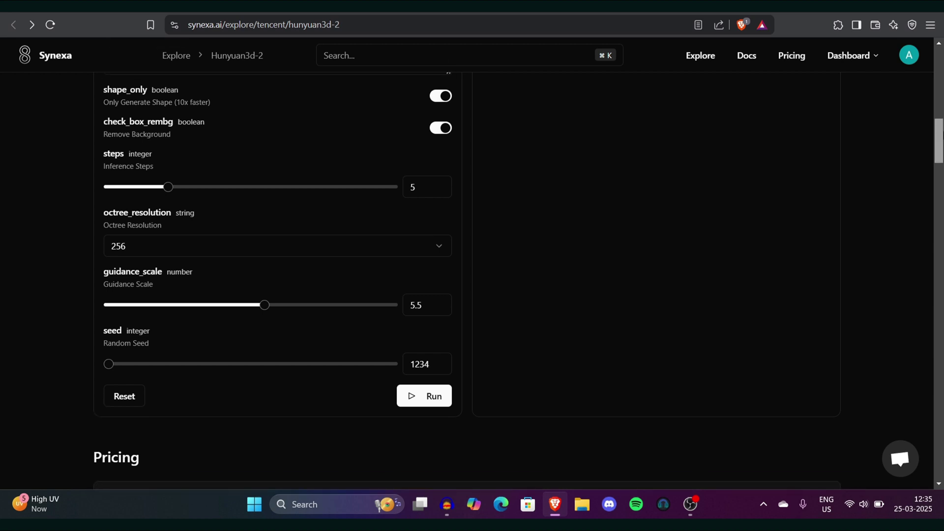
drag(939, 122, 939, 121)
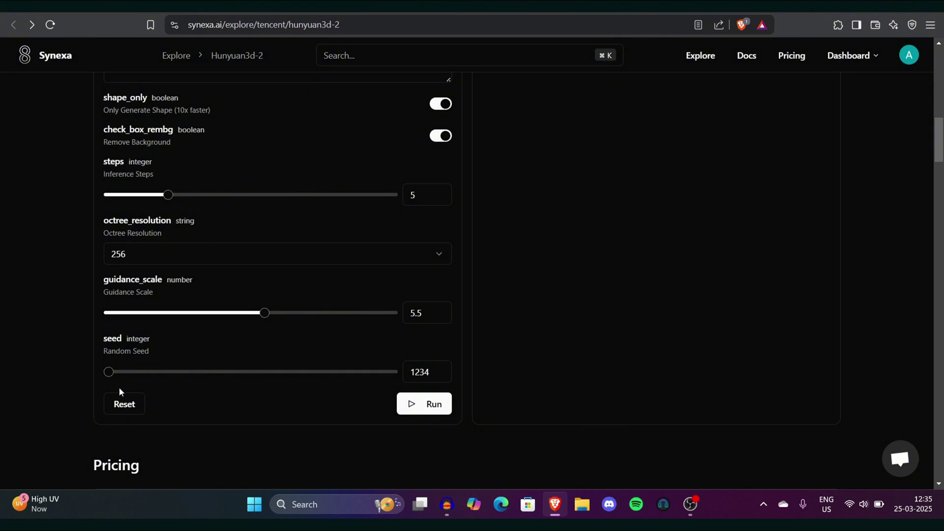
ctrl+scroll(119, 387, up, 4)
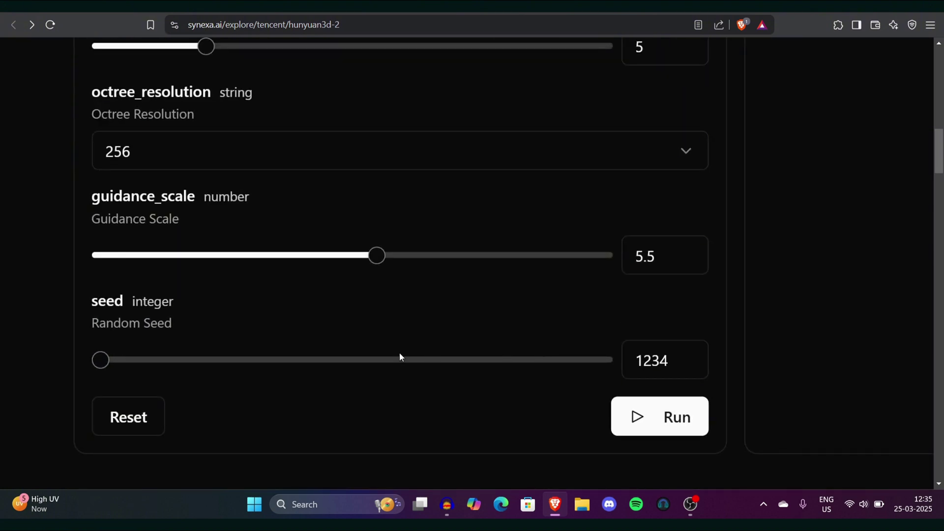
ctrl+scroll(399, 352, down, 4)
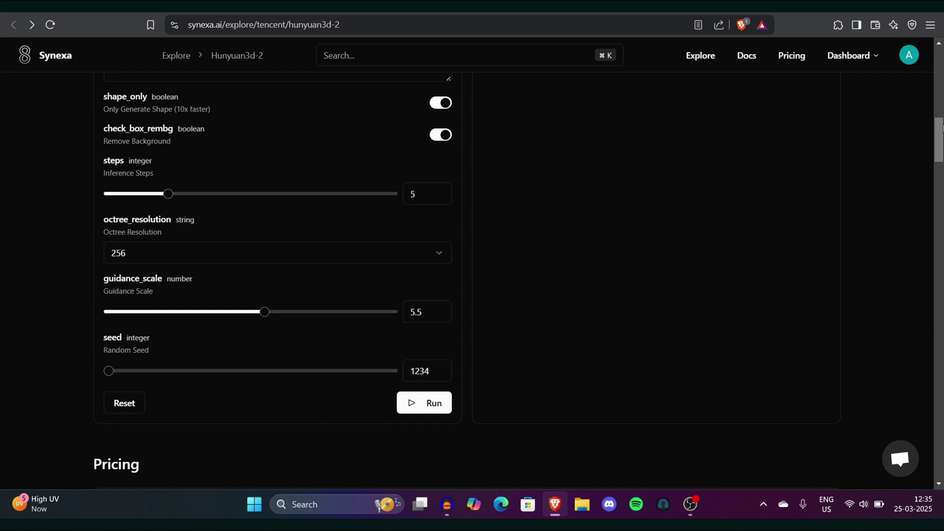
scroll(942, 128, down, 6)
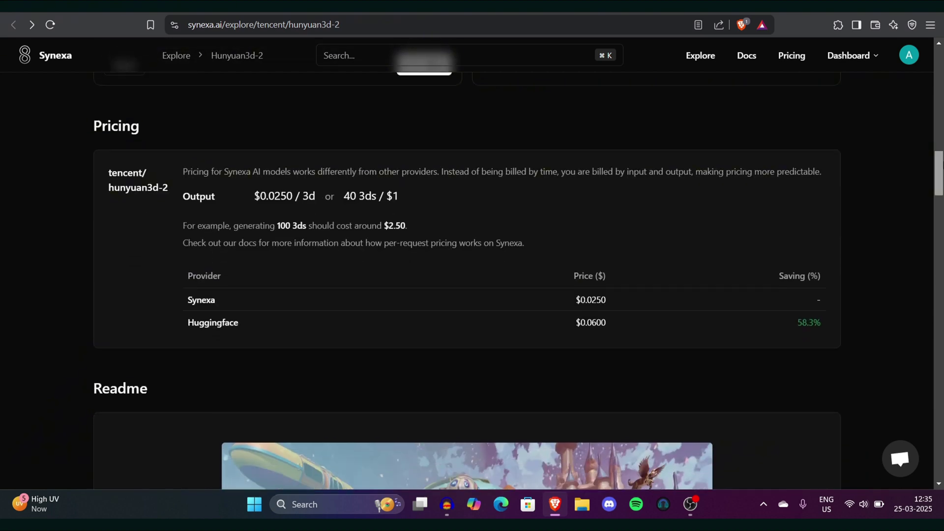
scroll(472, 266, up, 8)
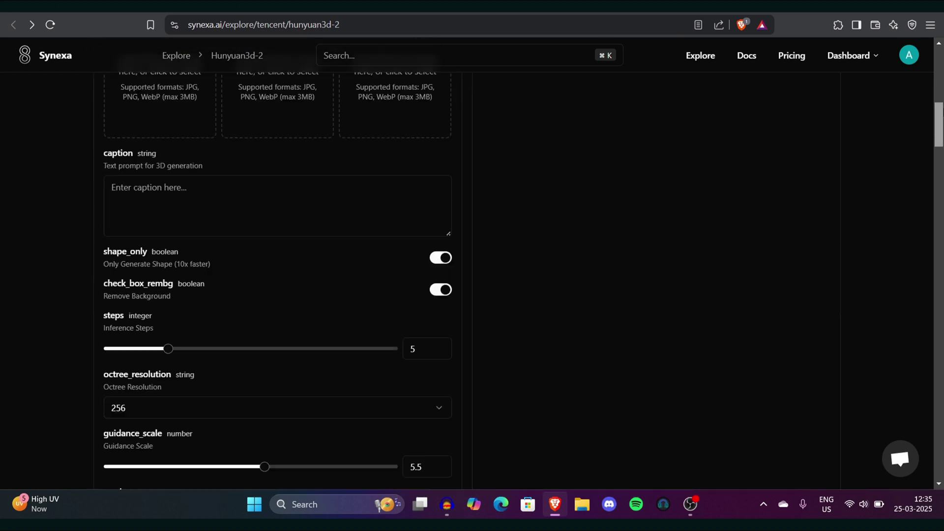
scroll(472, 266, up, 8)
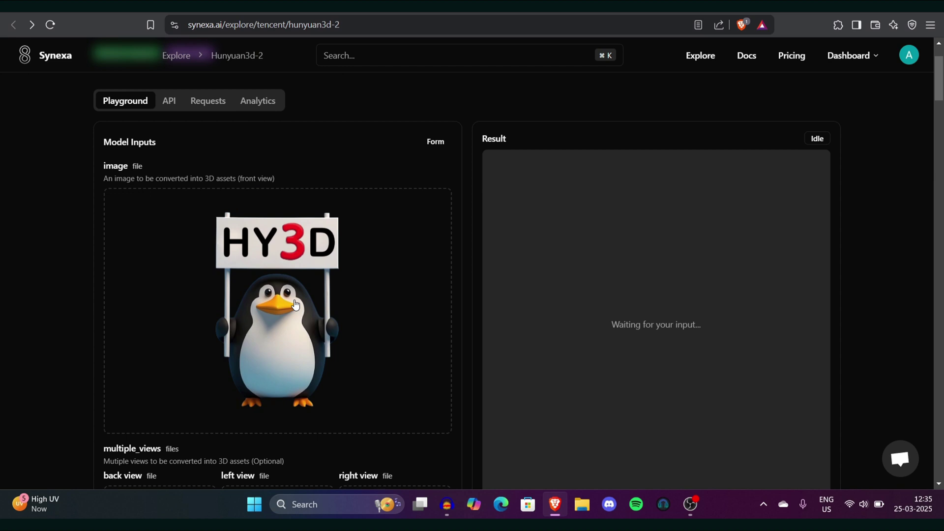
Load the cartoon boy image from Downloads as the front-view input, replacing the penguin
click(303, 313)
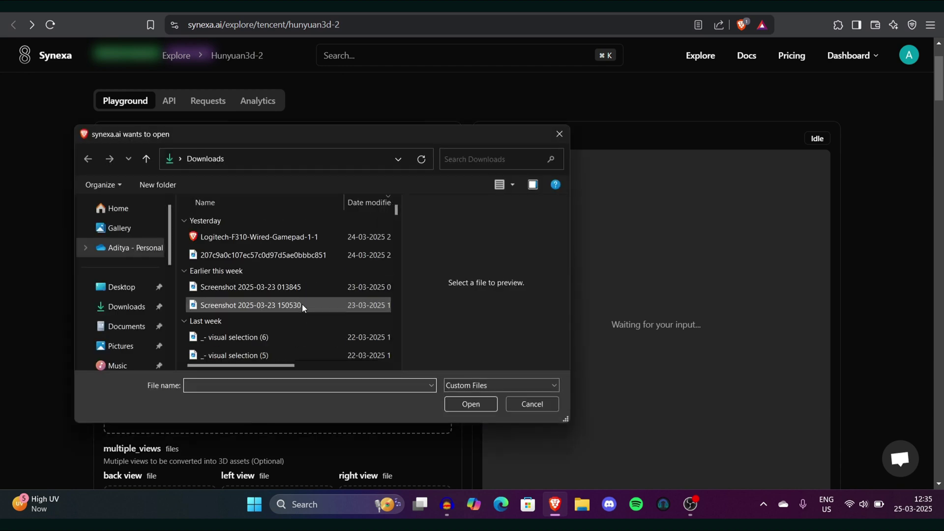
click(263, 255)
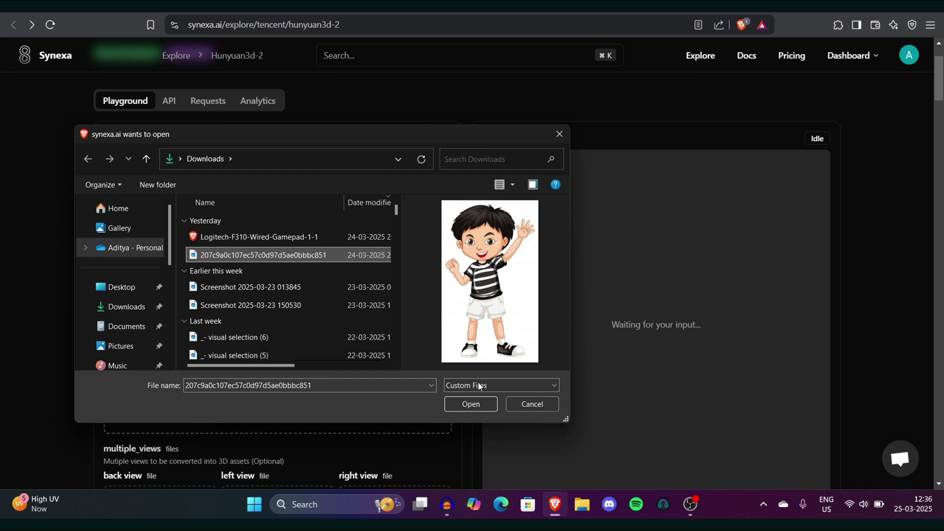
click(471, 405)
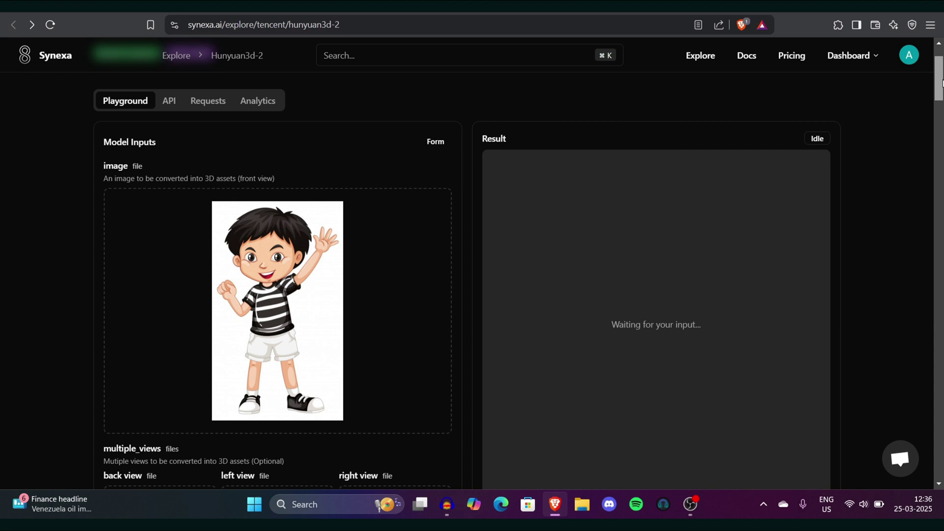
Run Hunyuan3D-2 on the cartoon boy image to generate its 3D model
scroll(839, 141, down, 7)
scroll(224, 377, down, 6)
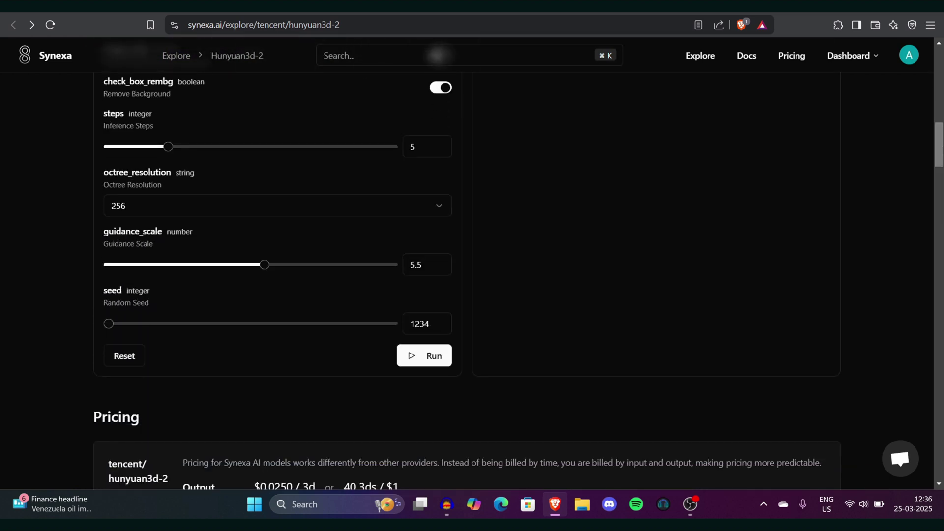
ctrl+scroll(126, 385, up, 3)
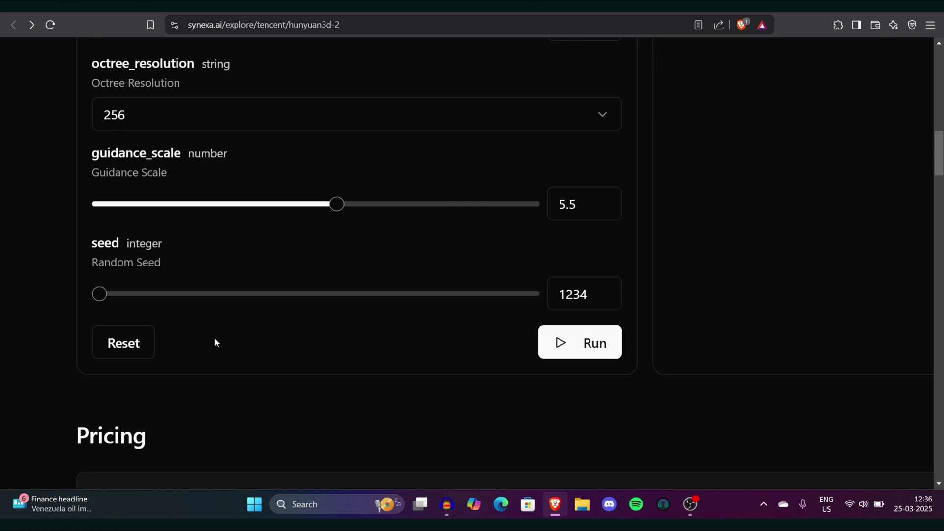
ctrl+scroll(577, 361, down, 3)
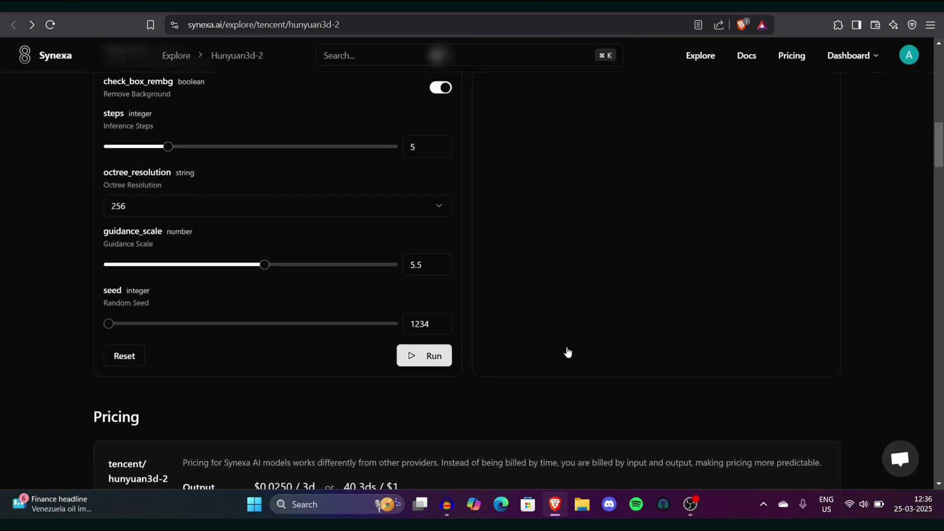
click(420, 362)
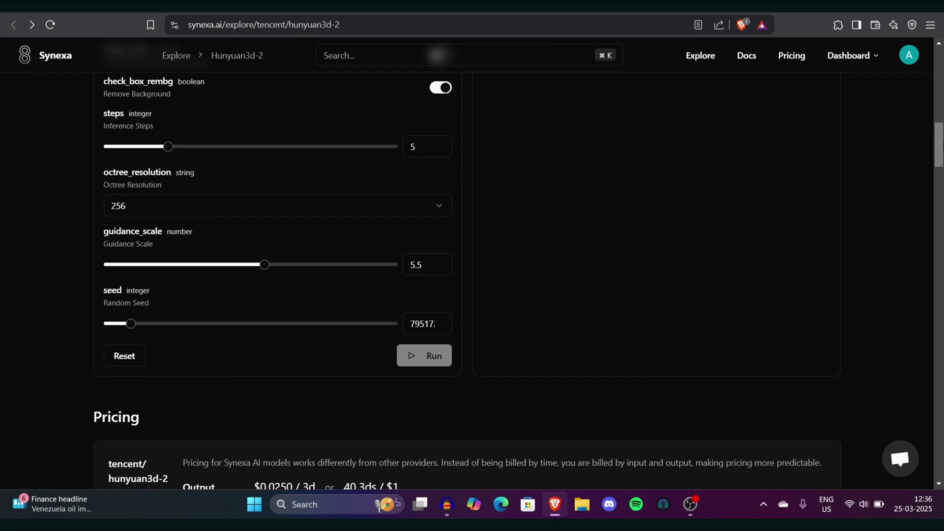
drag(939, 144, 941, 80)
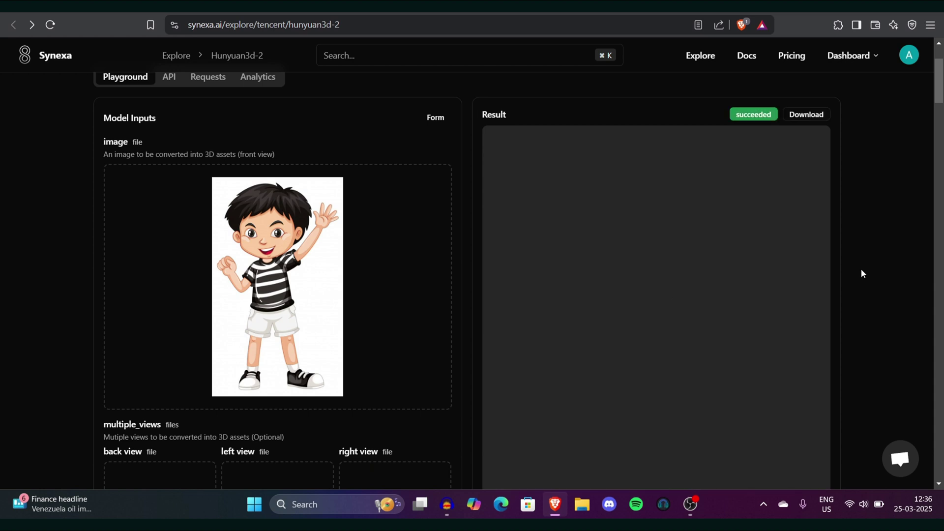
Orbit and zoom the untextured boy model to view its side and back
scroll(647, 293, down, 1)
drag(647, 290, 733, 279)
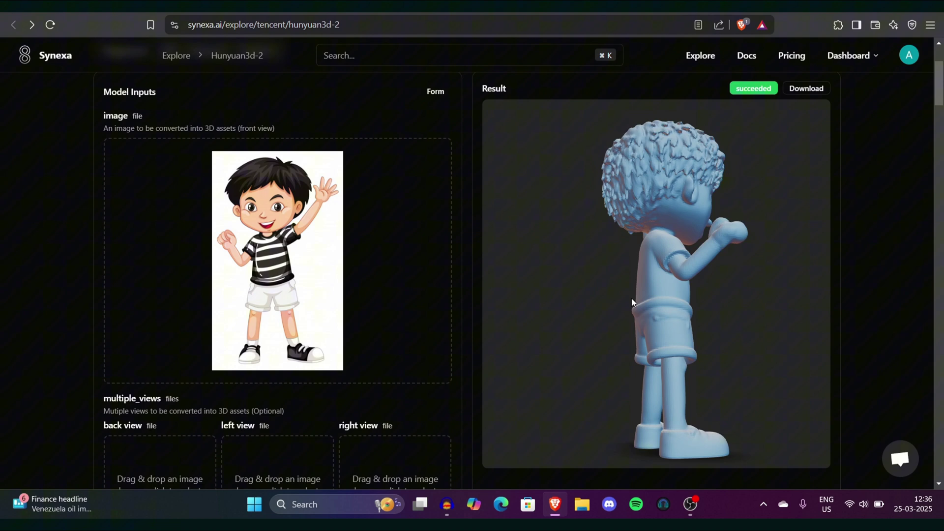
drag(632, 298, 635, 218)
scroll(664, 214, up, 5)
scroll(663, 208, down, 3)
scroll(707, 240, down, 3)
scroll(676, 224, down, 2)
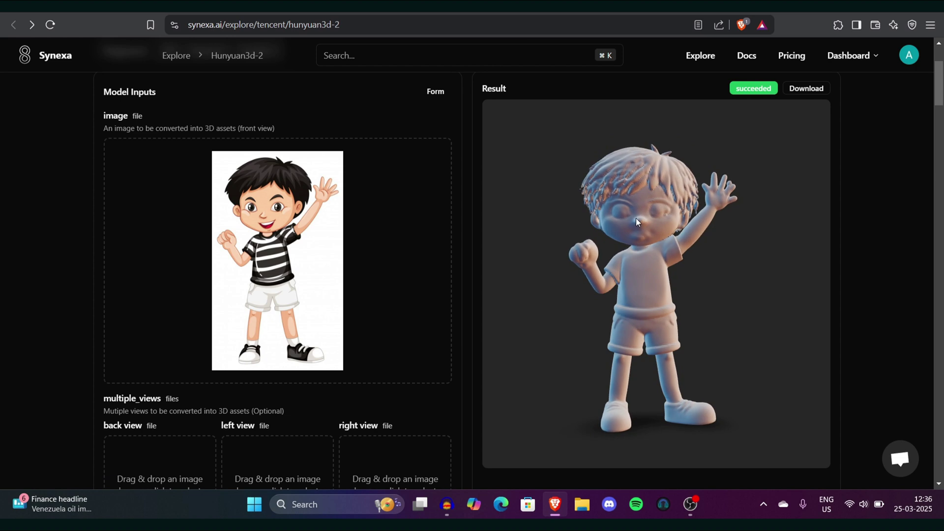
scroll(633, 218, up, 5)
scroll(624, 194, down, 5)
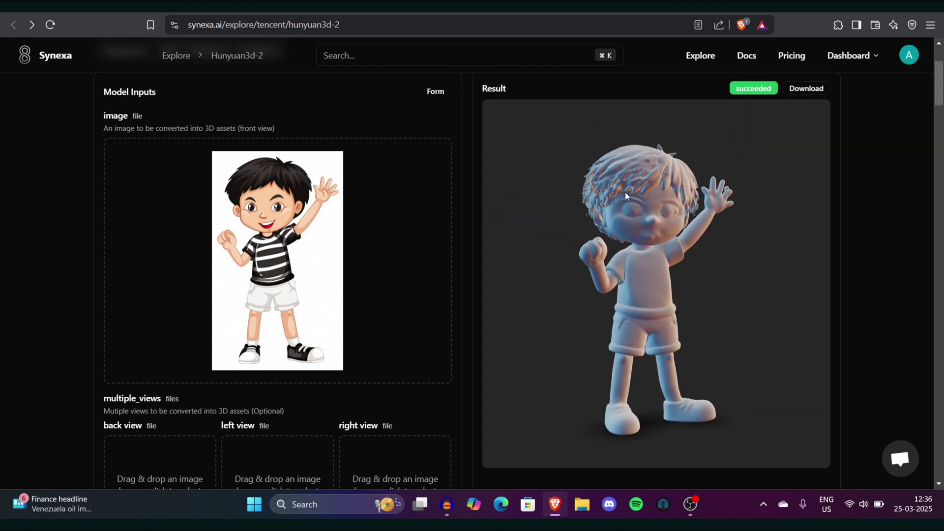
Inspect the boy model from above and below, then turn it back to face front
drag(665, 157, 682, 211)
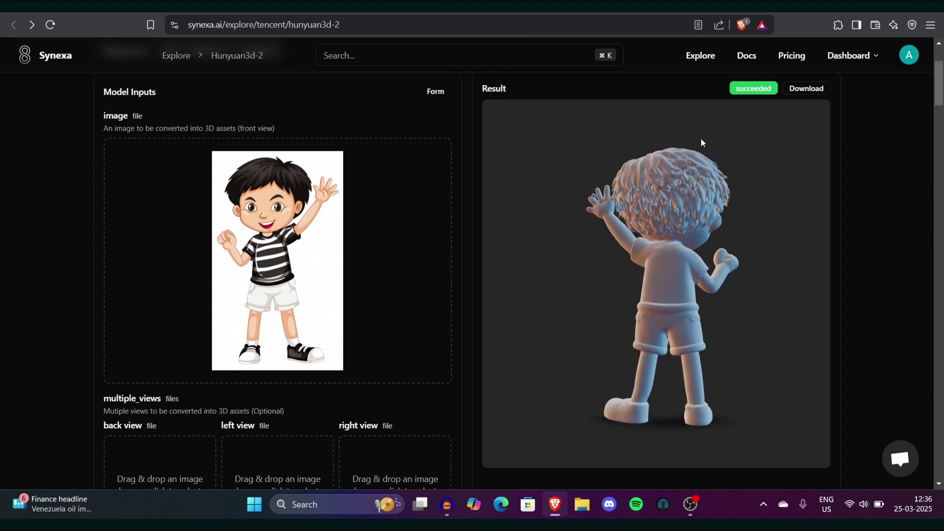
scroll(705, 150, up, 3)
scroll(722, 159, down, 5)
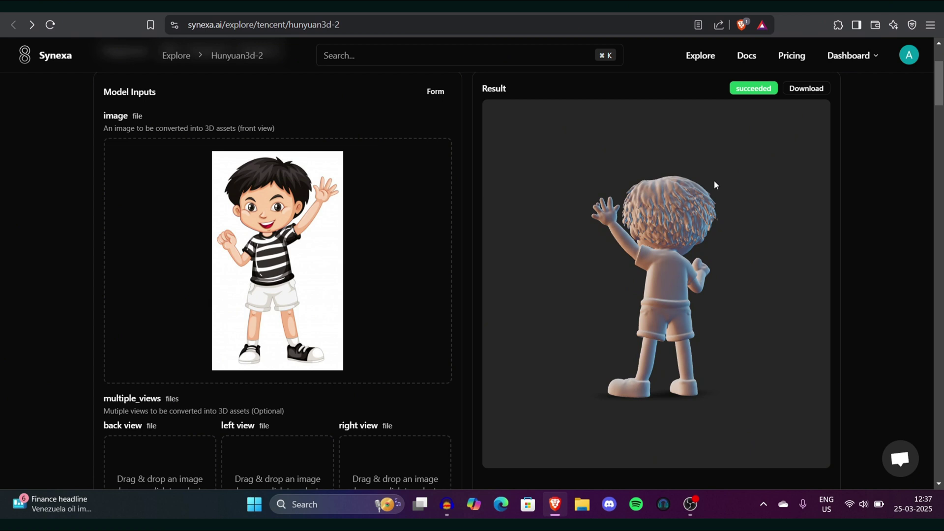
drag(703, 163, 662, 190)
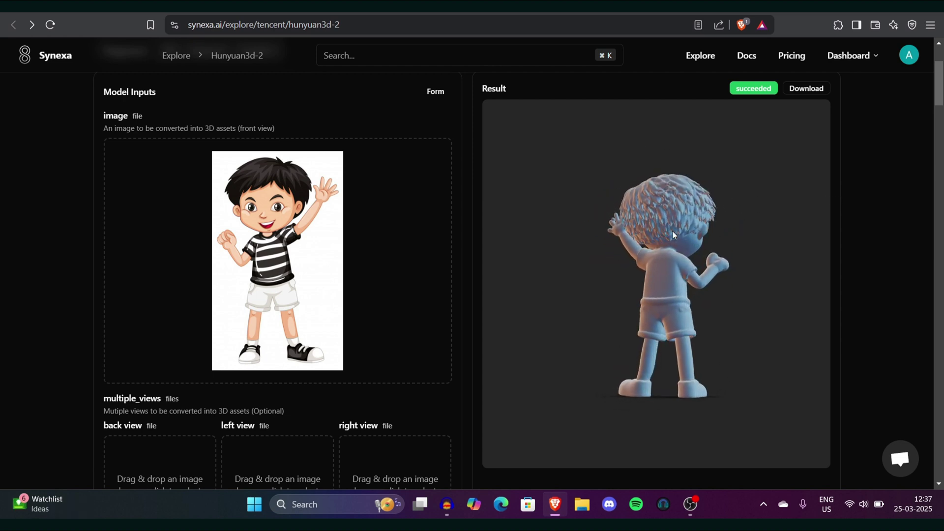
drag(682, 286, 559, 264)
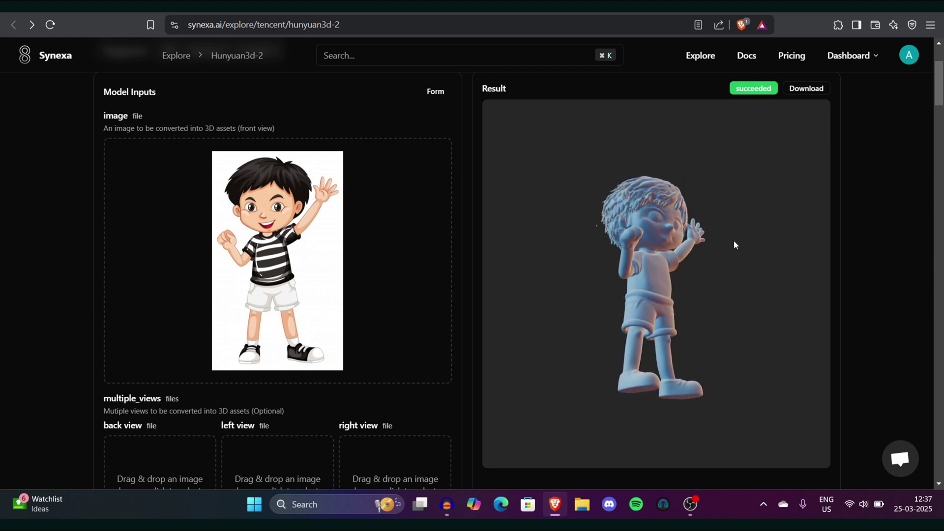
drag(687, 241, 607, 264)
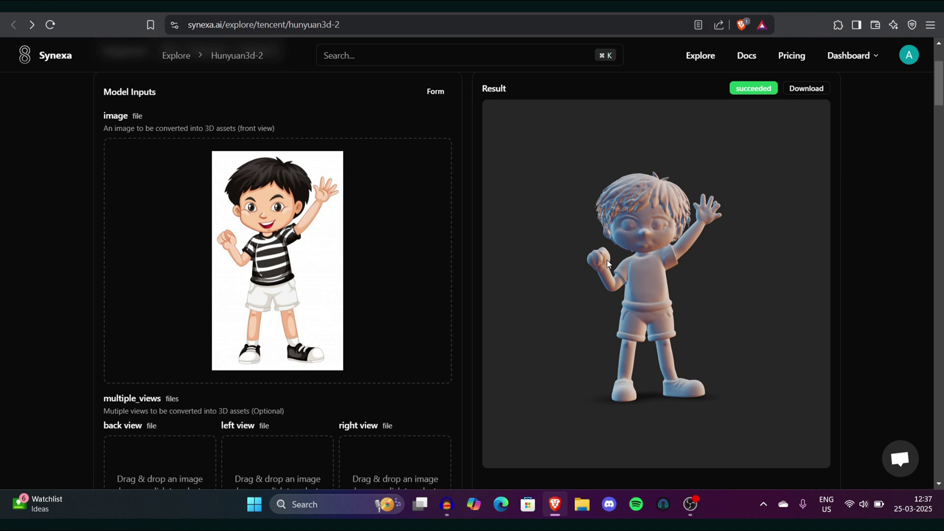
Download the boy's untextured white_mesh model as a GLB file into Downloads
click(822, 93)
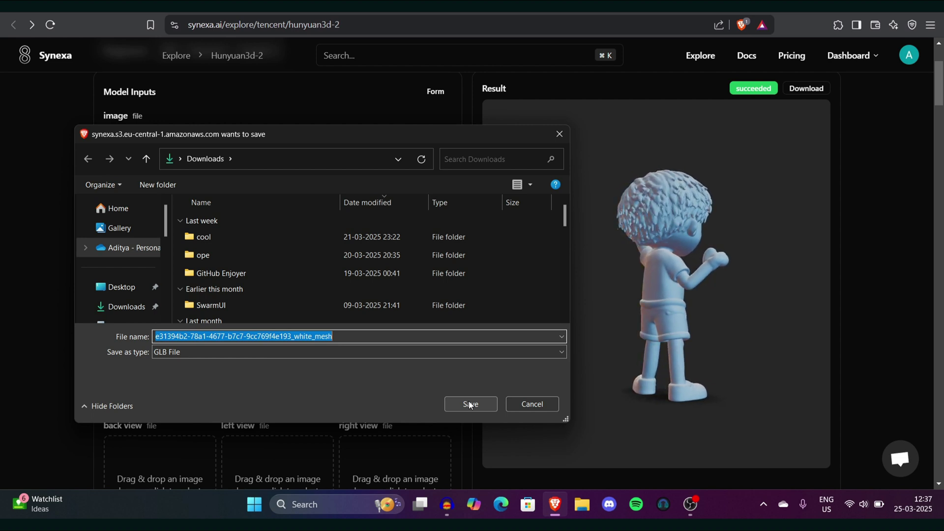
Replace the input with the Logitech-F310-Wired-Gamepad-1-1 photo and run the generation
click(559, 135)
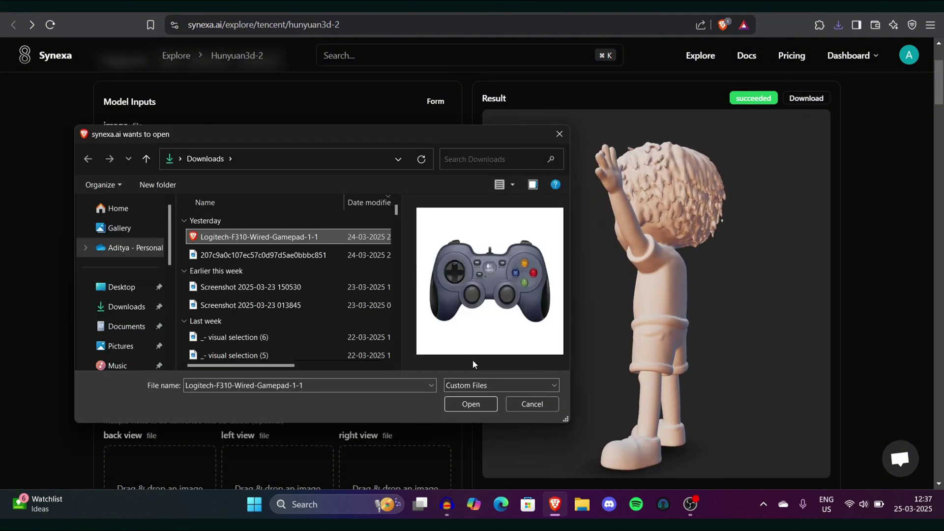
click(467, 401)
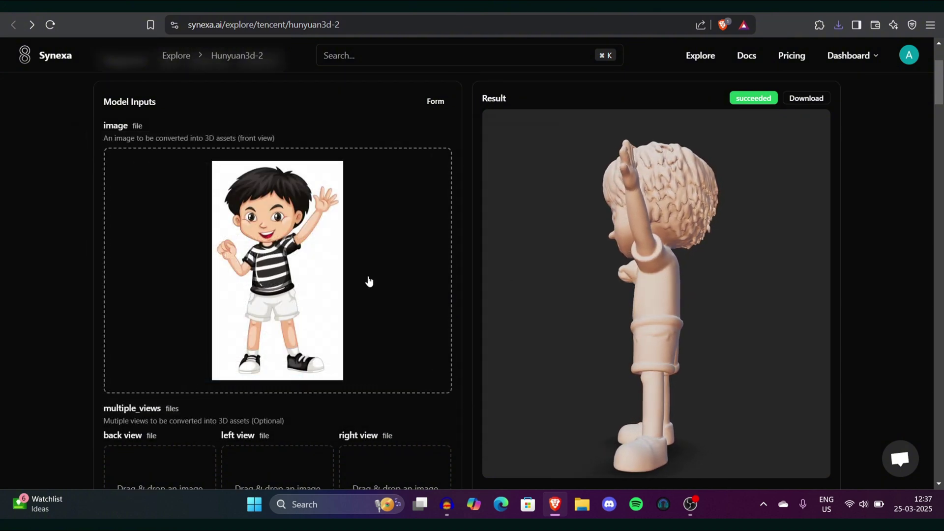
scroll(867, 133, down, 5)
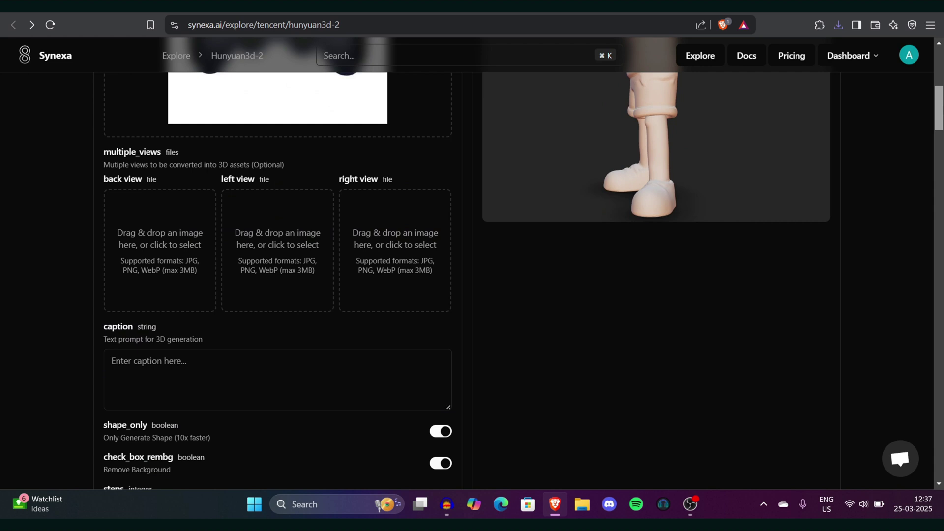
scroll(400, 348, down, 8)
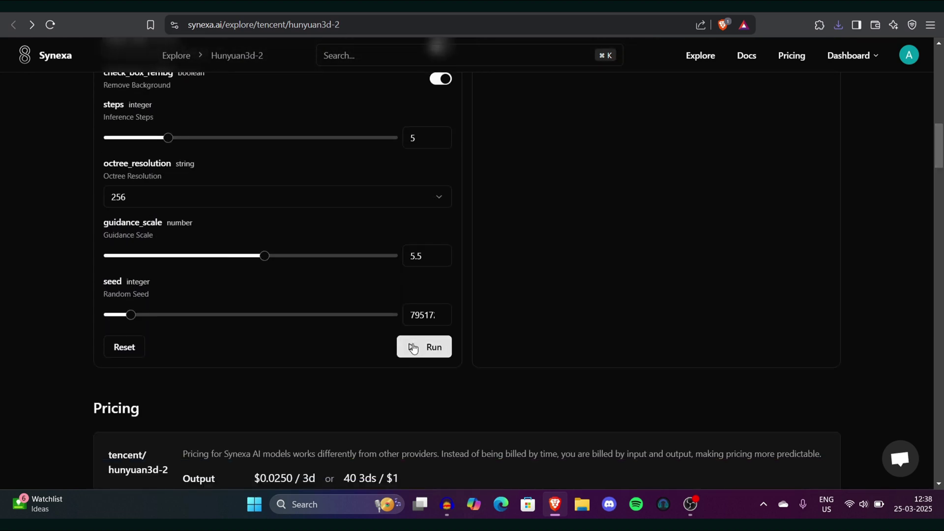
click(413, 348)
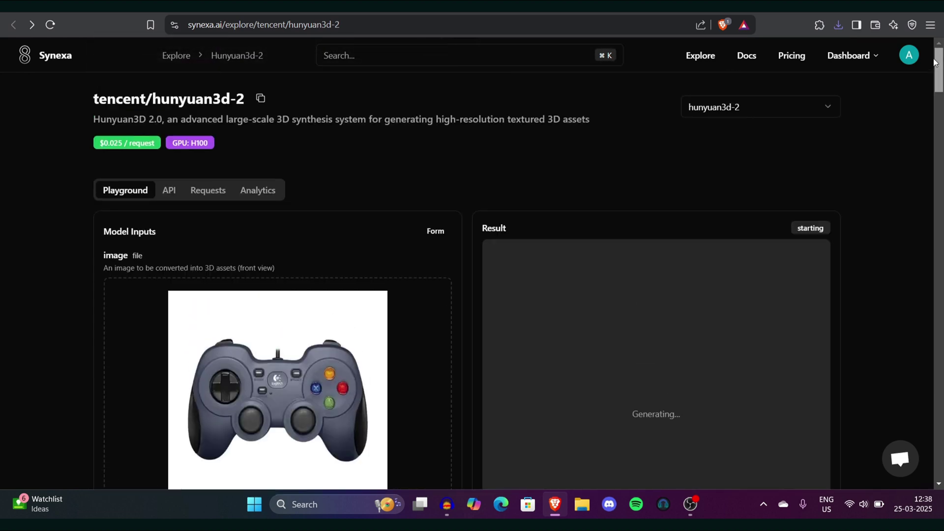
scroll(939, 76, down, 3)
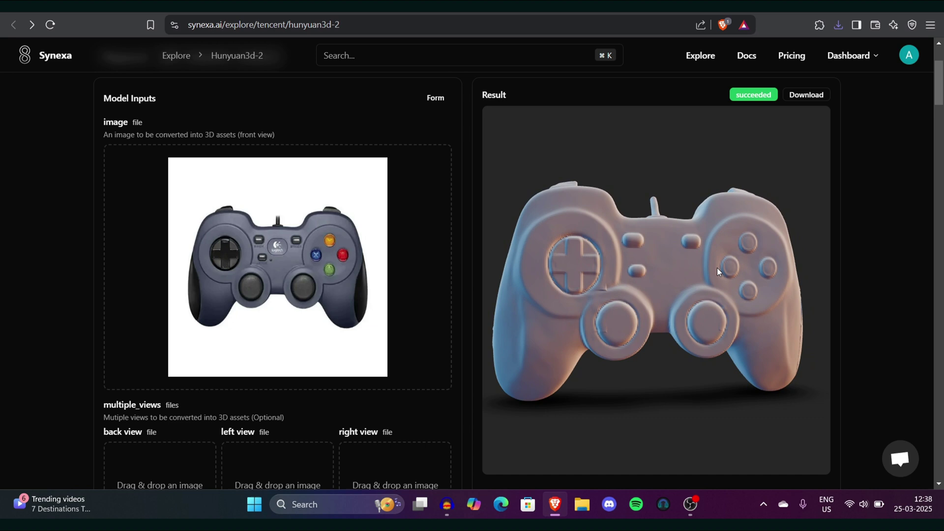
Orbit and zoom the gamepad mesh to check its buttons, sticks and cable stub
drag(716, 267, 813, 260)
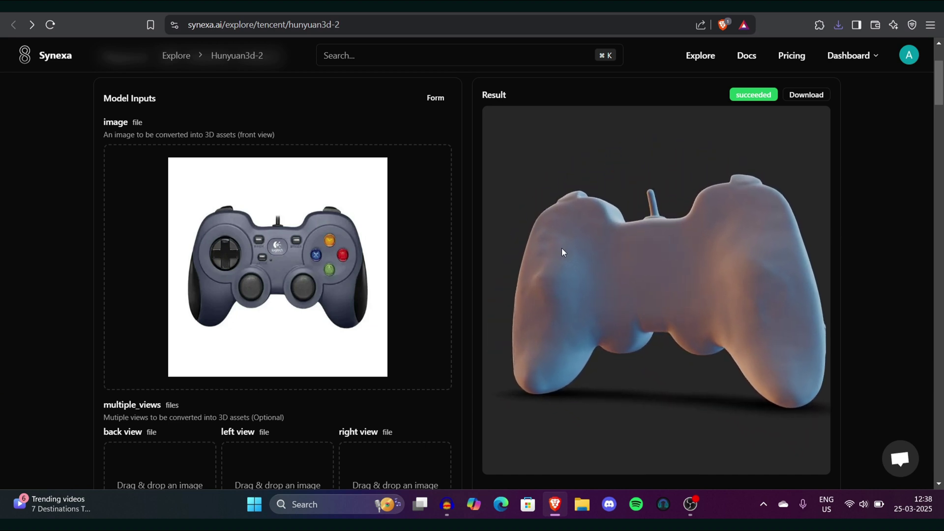
drag(563, 252, 748, 258)
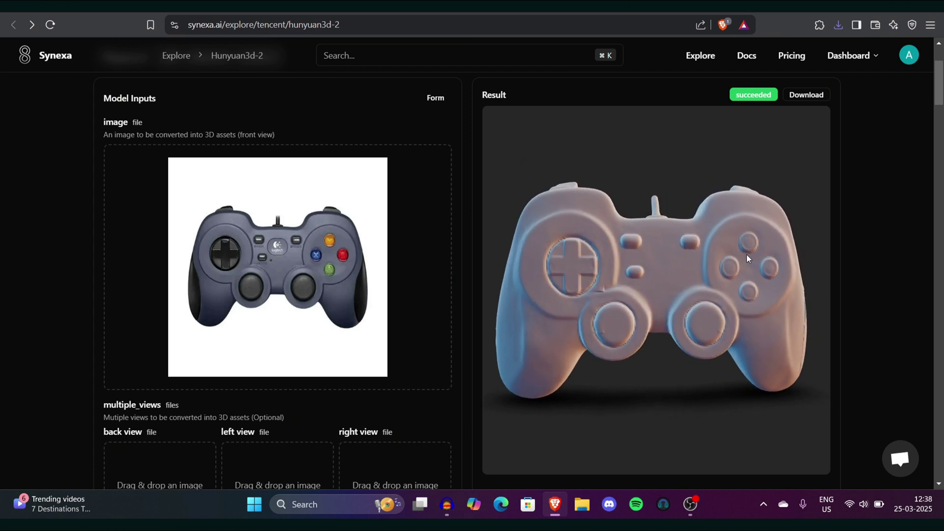
drag(743, 255, 684, 264)
scroll(688, 276, down, 3)
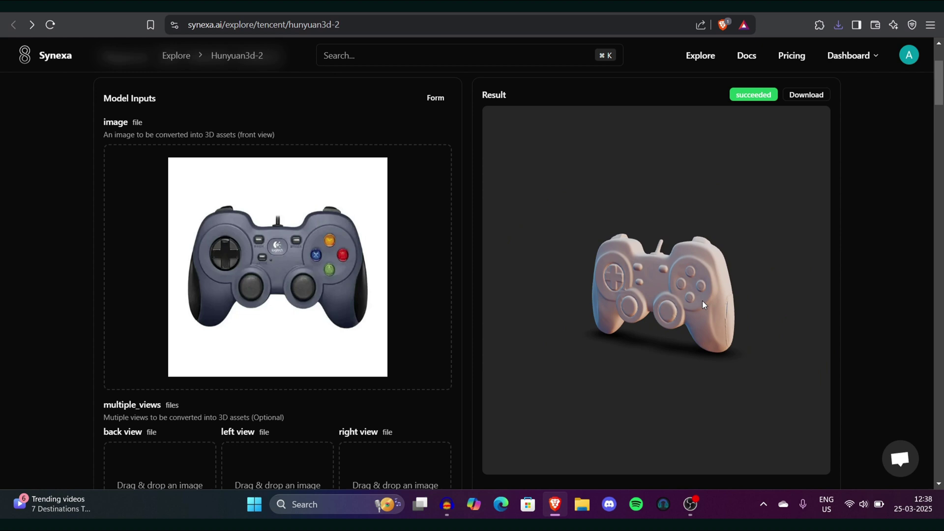
scroll(645, 299, up, 2)
drag(702, 305, 661, 299)
scroll(645, 299, down, 5)
scroll(672, 301, up, 2)
scroll(664, 286, up, 3)
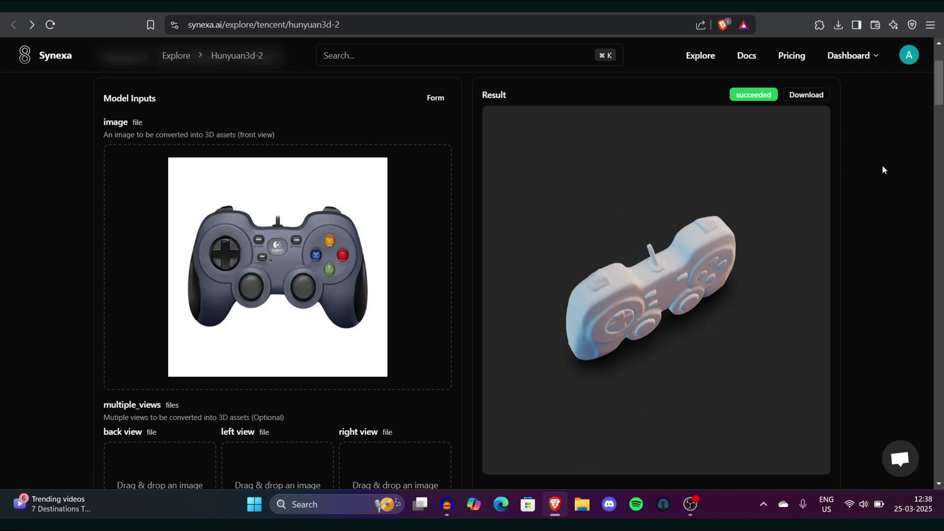
Turn the gamepad model to a front three-quarter view
scroll(883, 169, down, 2)
scroll(883, 169, up, 1)
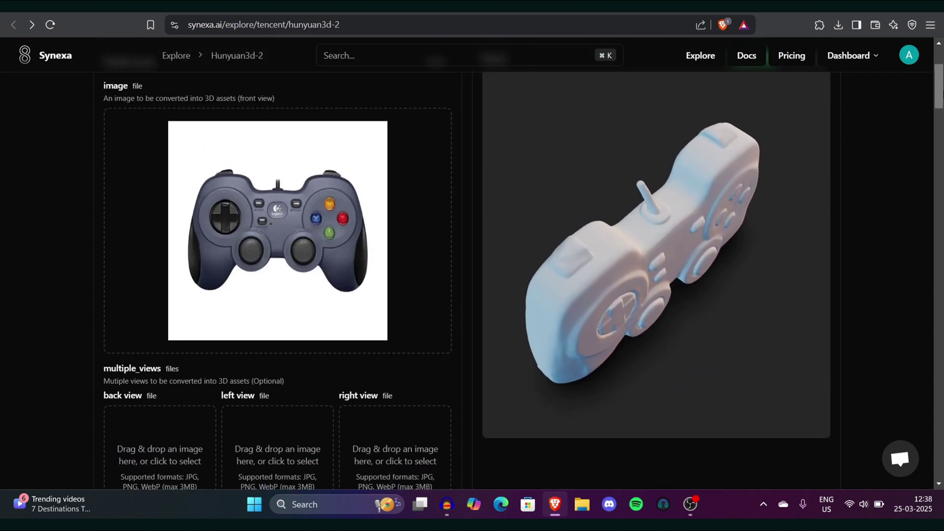
drag(663, 187, 843, 248)
Enter the caption "generate a lion" and start a new generation run
scroll(842, 249, down, 2)
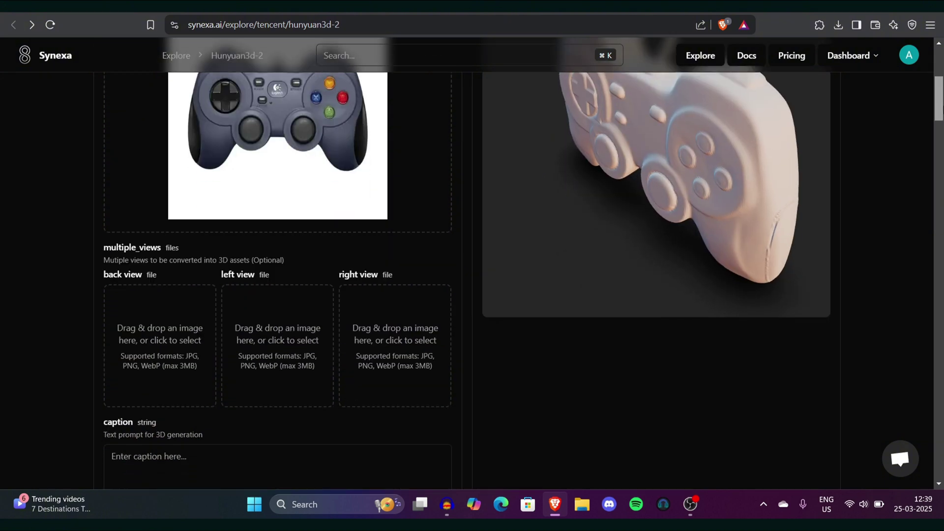
scroll(842, 248, down, 3)
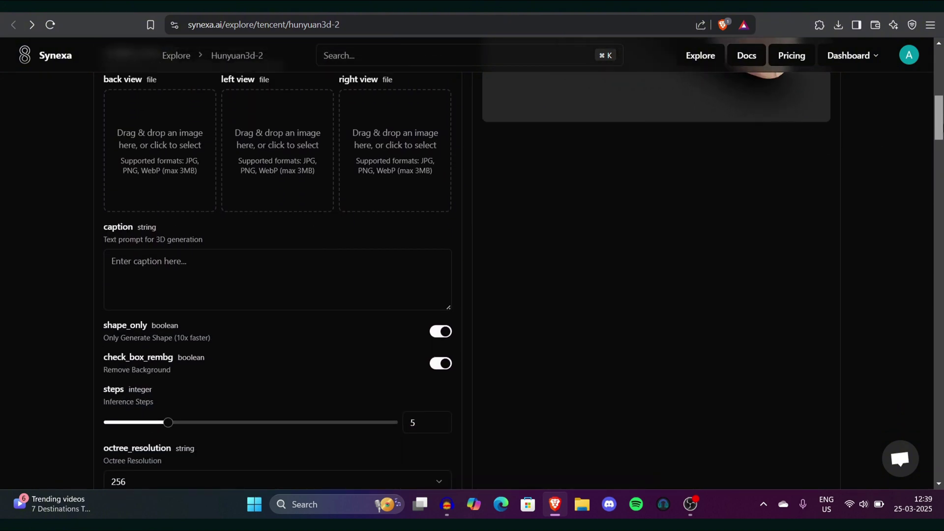
ctrl+scroll(79, 248, up, 5)
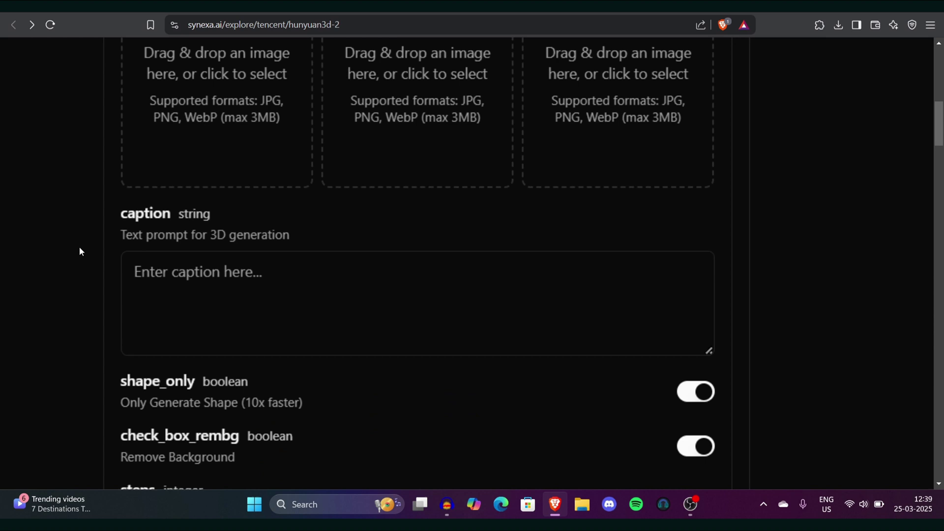
click(158, 290)
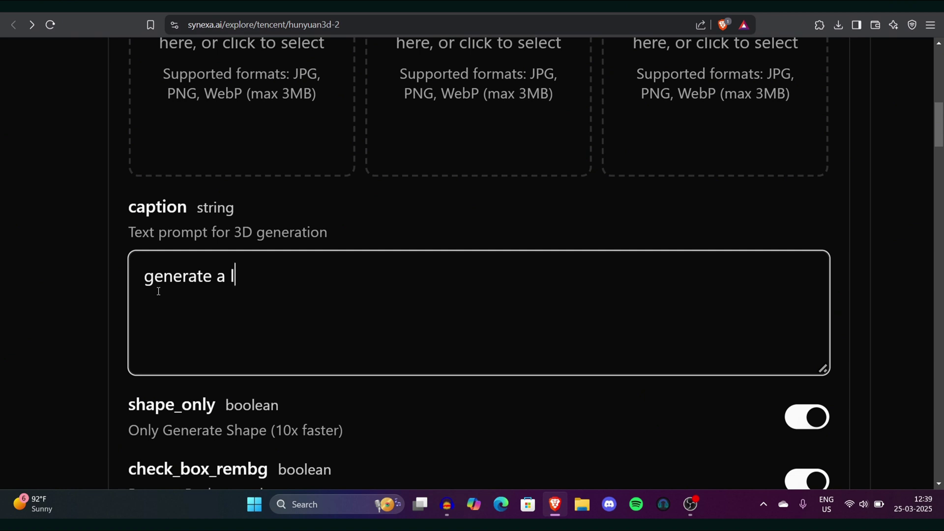
key(ctrl+minus)
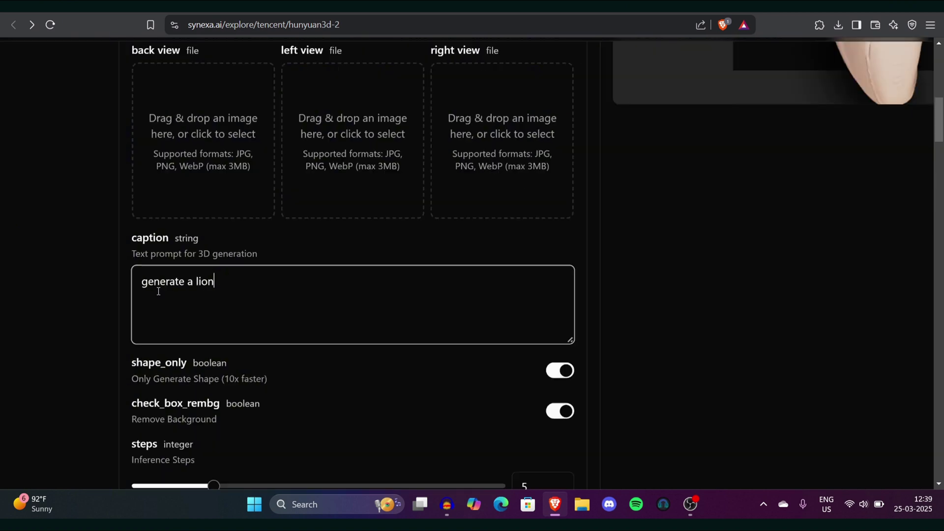
key(ctrl+minus)
click(109, 261)
key(ctrl+plus)
key(ctrl+plus)
key(ctrl+plus)
key(ctrl+minus)
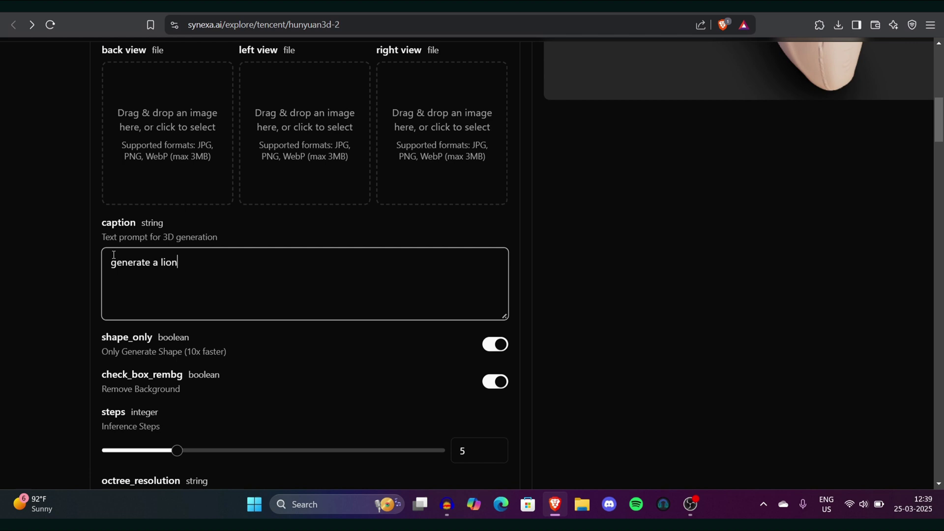
key(ctrl+minus)
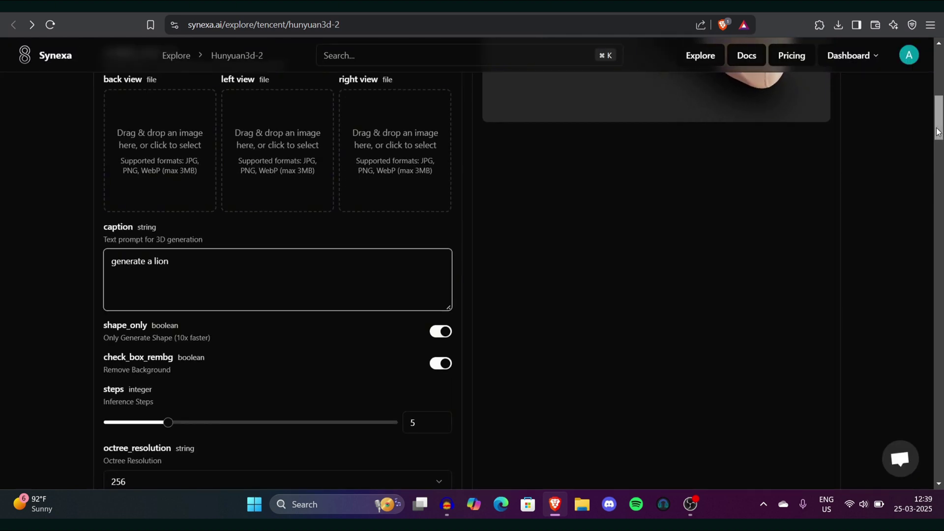
scroll(935, 133, down, 7)
click(423, 265)
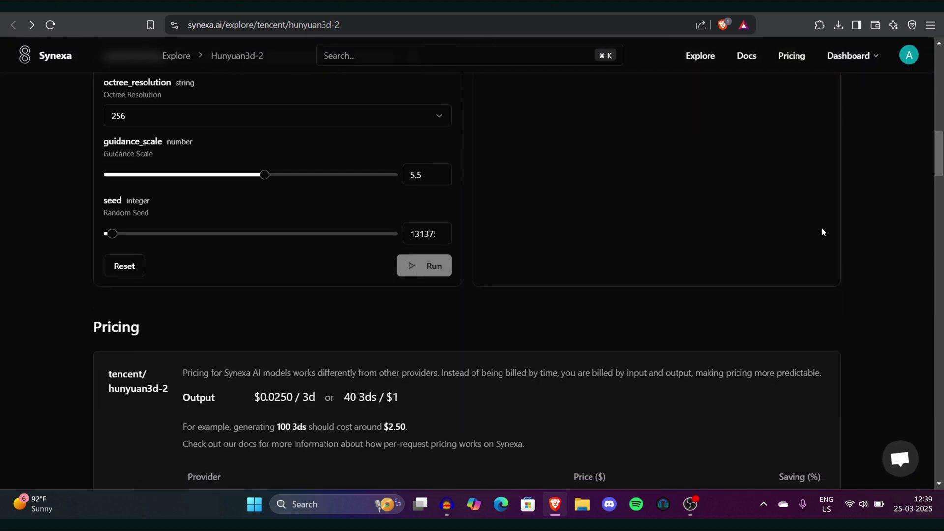
scroll(822, 231, up, 2)
drag(939, 143, 939, 93)
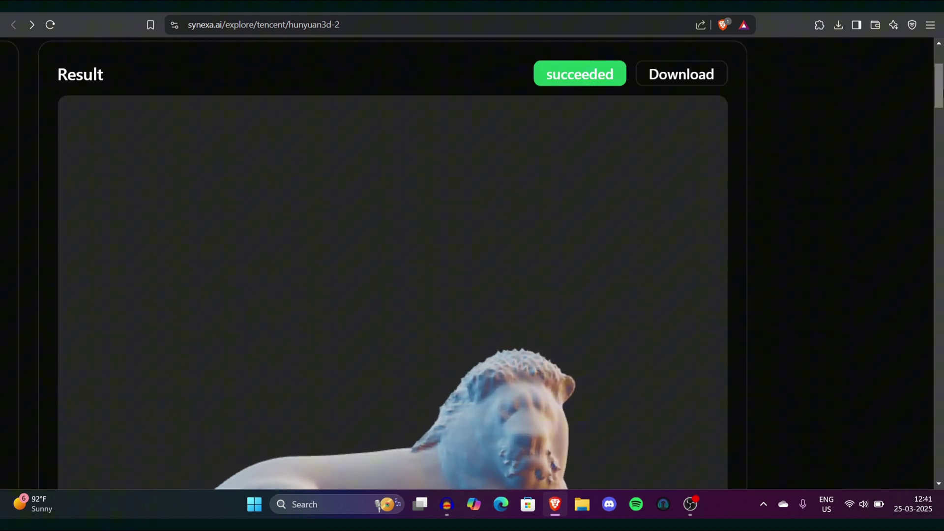
scroll(393, 265, down, 3)
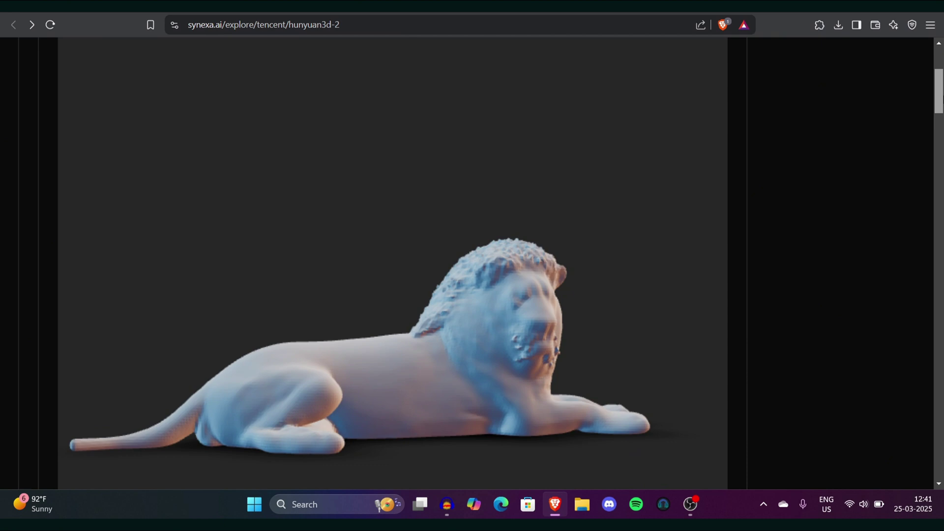
scroll(394, 265, down, 2)
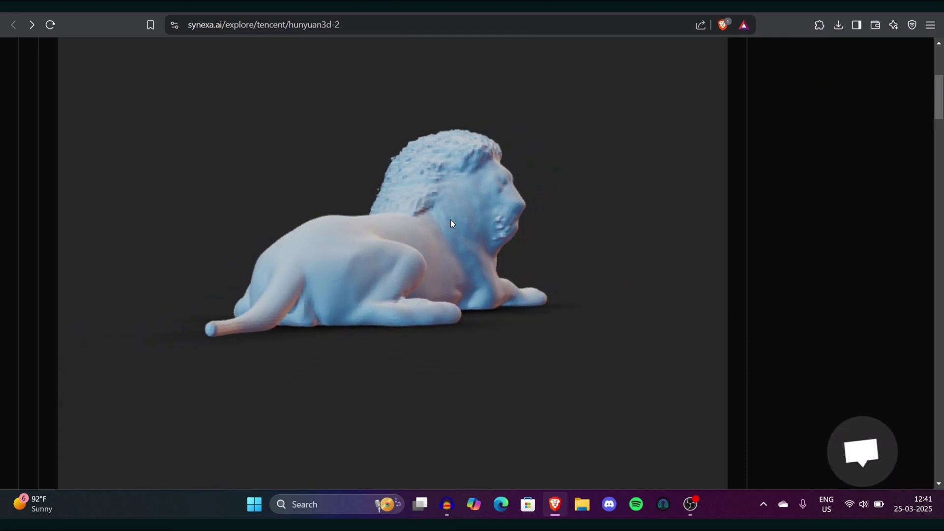
drag(450, 219, 389, 423)
drag(283, 274, 564, 268)
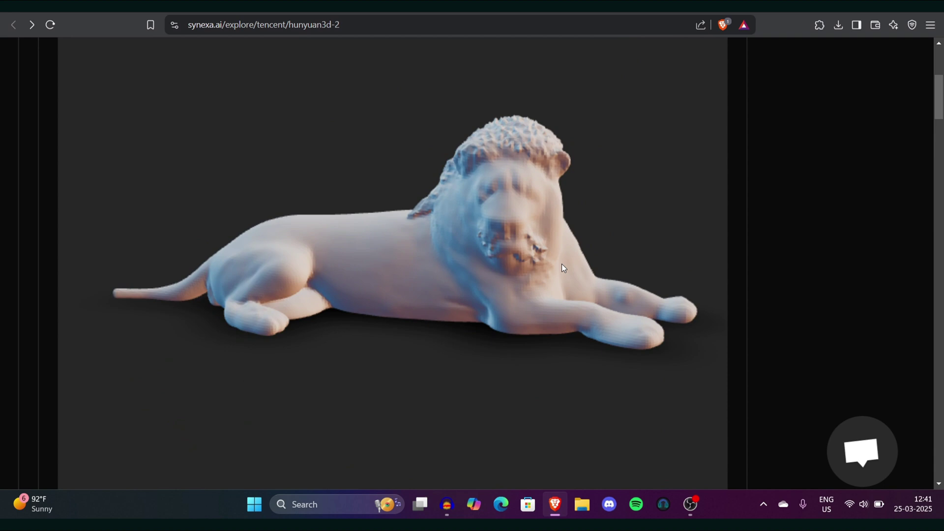
scroll(493, 242, down, 5)
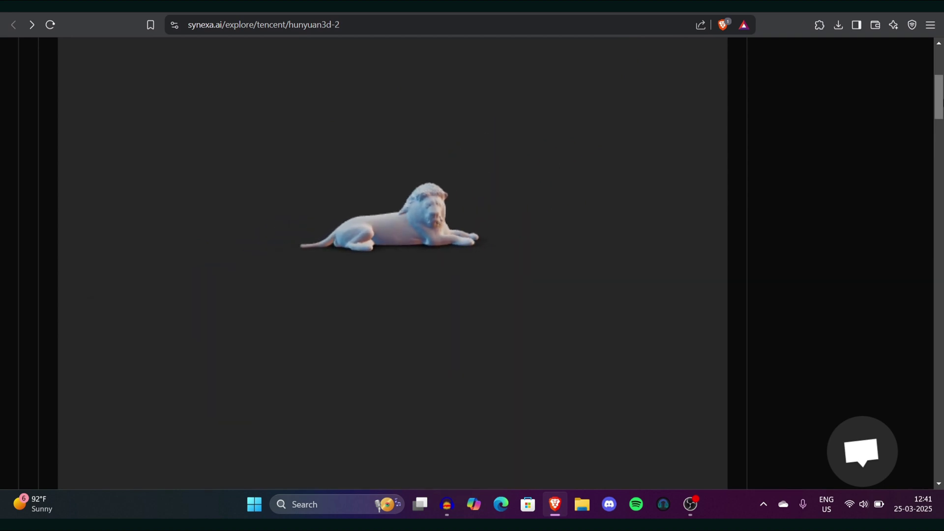
scroll(732, 182, up, 5)
scroll(731, 182, down, 2)
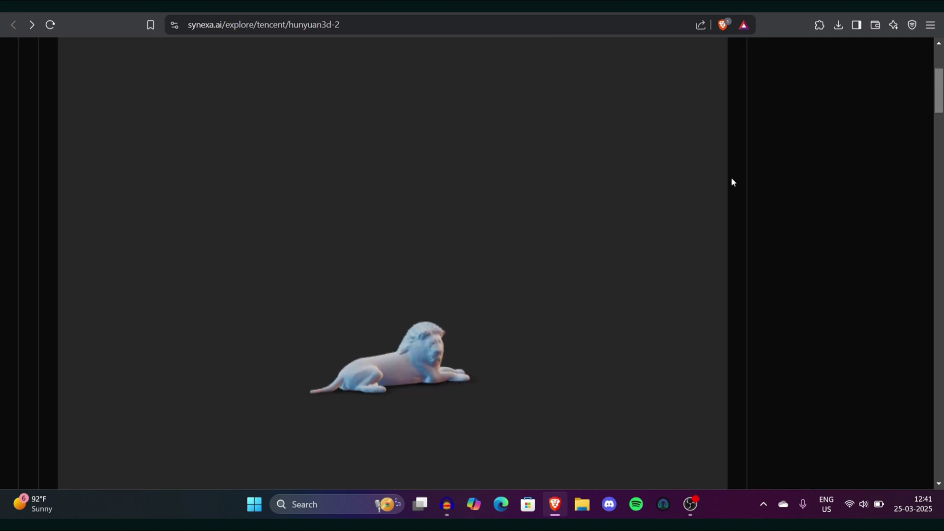
scroll(328, 379, up, 5)
scroll(329, 379, down, 5)
scroll(329, 379, up, 1)
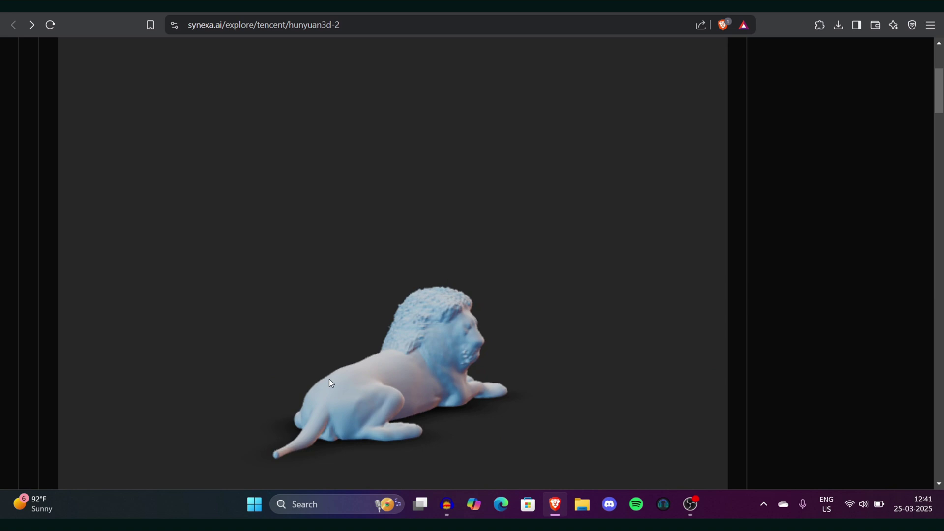
drag(328, 378, 408, 351)
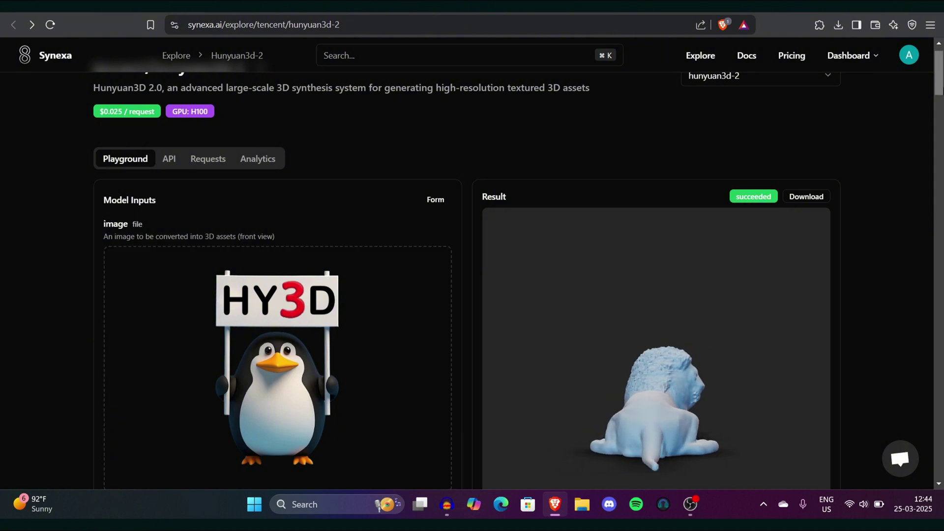
Load the purple monster screenshot from Downloads as input and run the generation
mouse_move(941, 87)
mouse_down()
mouse_move(941, 103)
mouse_move(941, 92)
mouse_up()
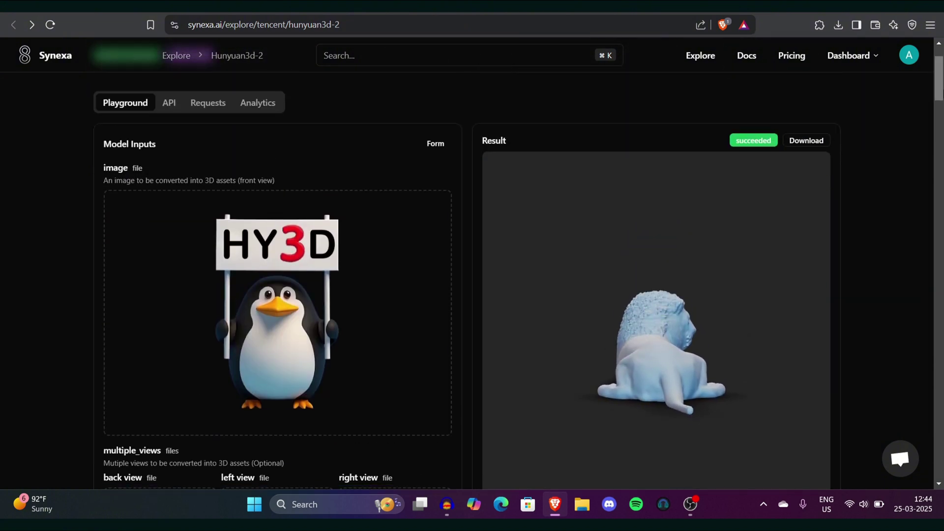
click(293, 318)
click(293, 235)
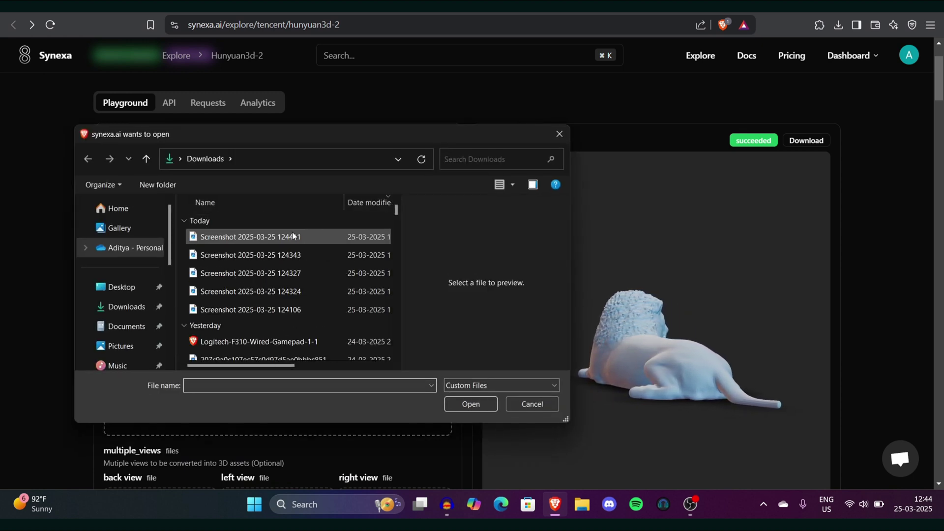
click(455, 403)
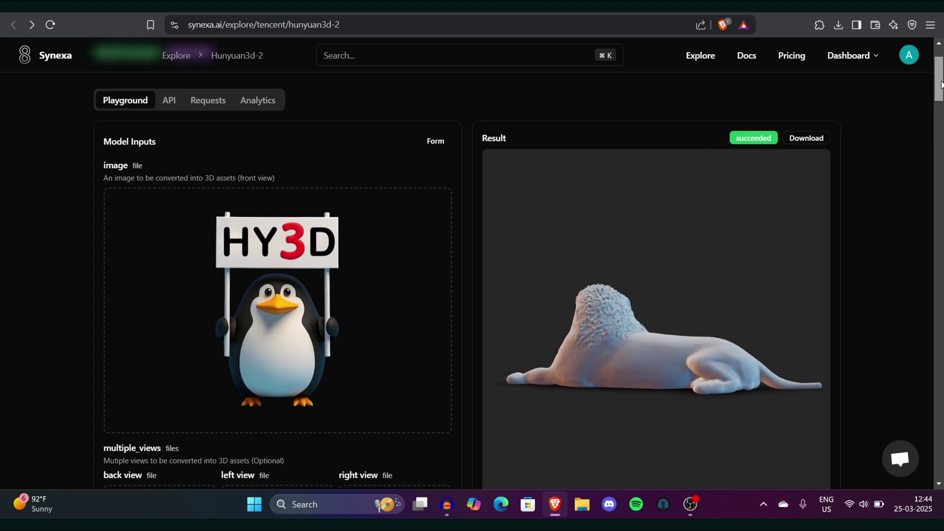
mouse_move(940, 84)
mouse_down()
mouse_move(940, 142)
mouse_move(939, 69)
mouse_up()
click(449, 435)
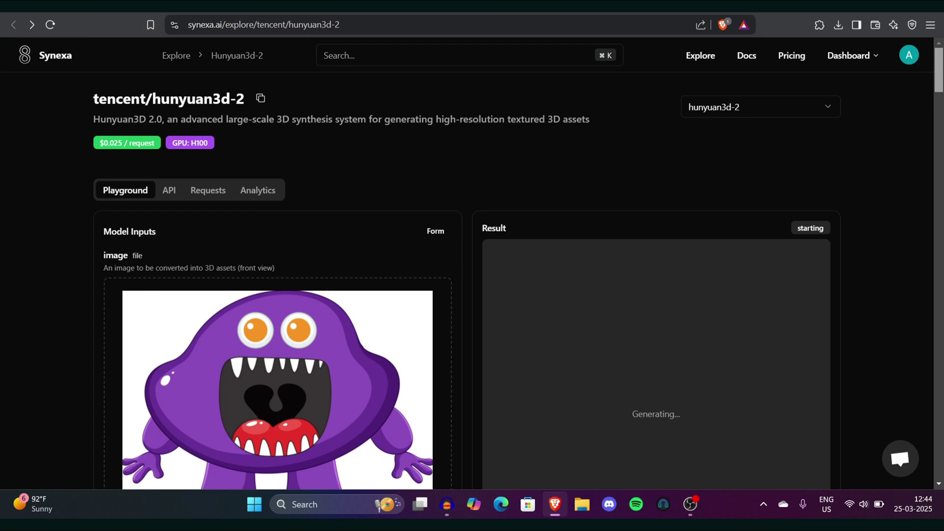
scroll(517, 263, down, 2)
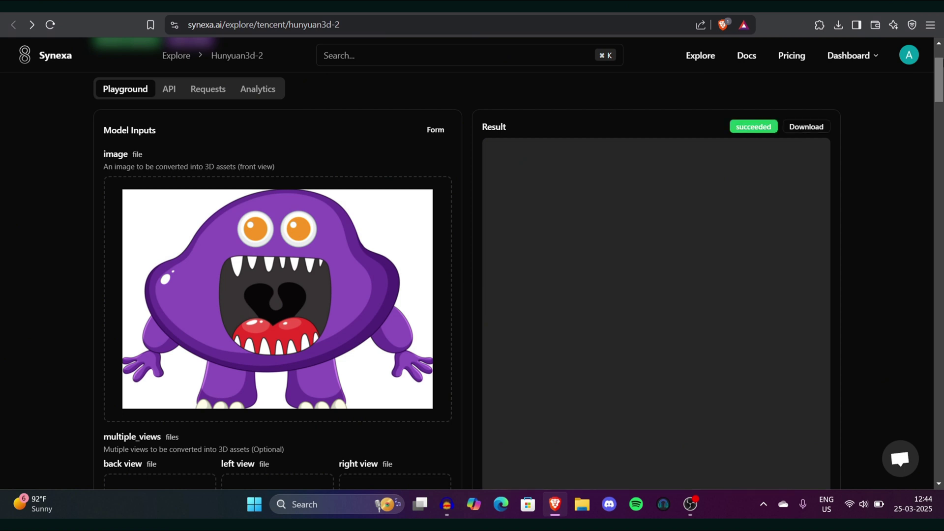
Orbit the grey monster mesh through front and side views, then back upright
scroll(940, 68, down, 1)
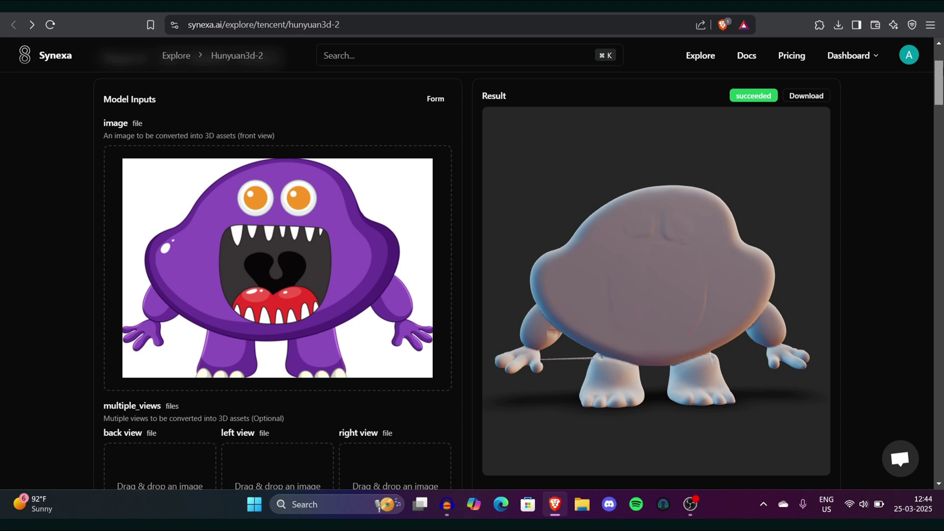
drag(721, 270, 722, 195)
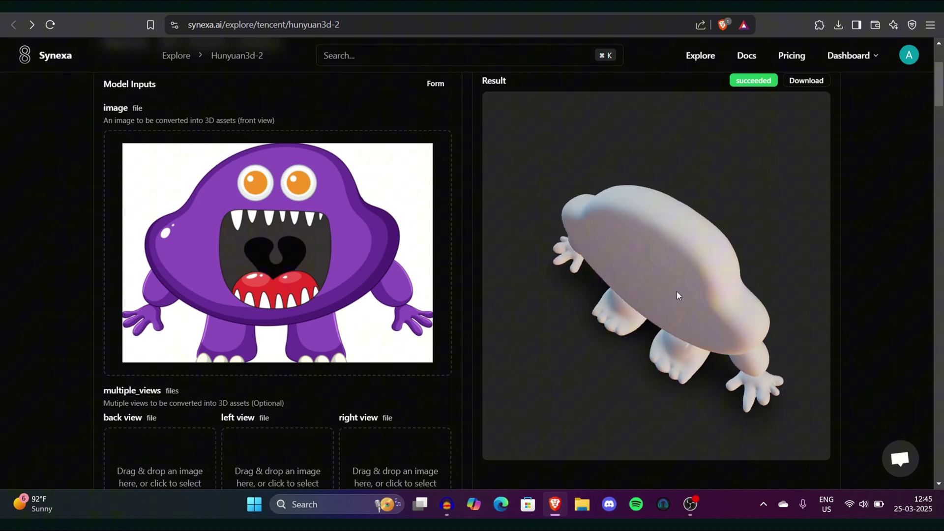
drag(677, 291, 632, 249)
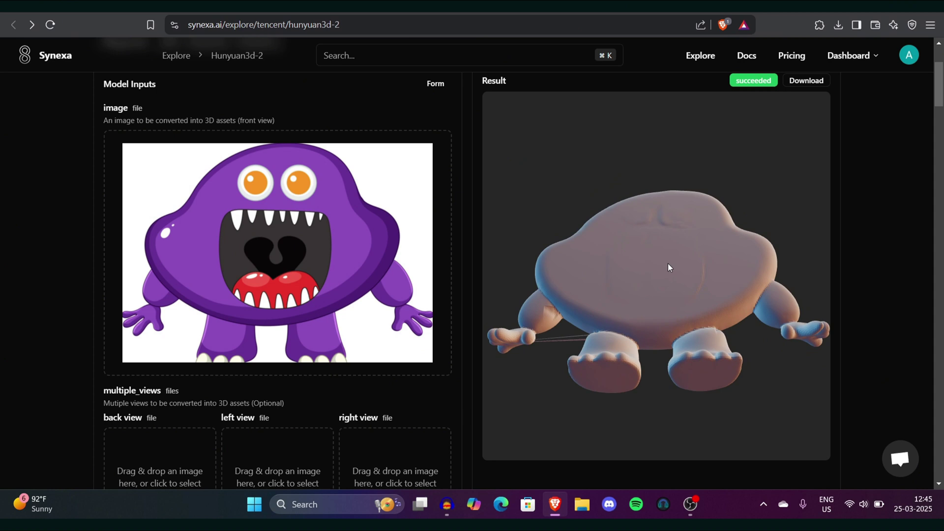
drag(653, 280, 911, 344)
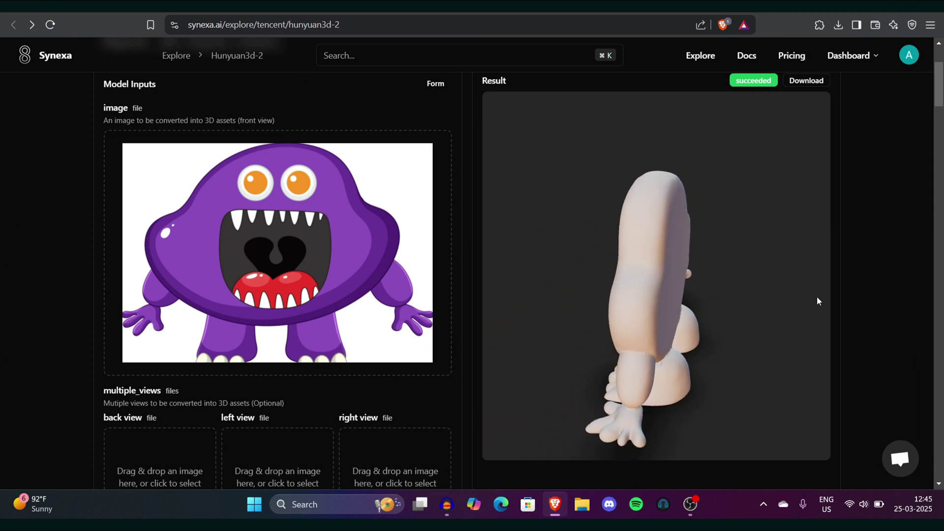
drag(817, 300, 645, 272)
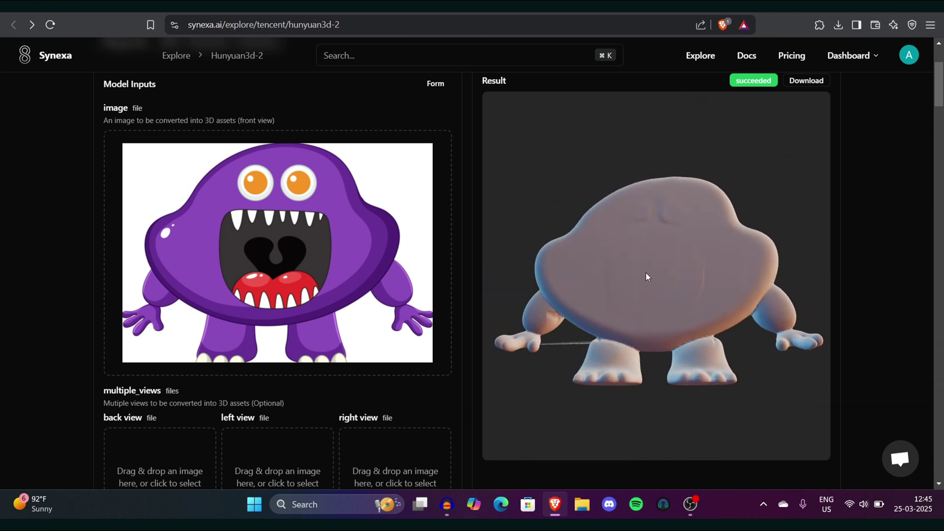
Load the green frog picture as input and view the resulting frog mesh from below
click(338, 264)
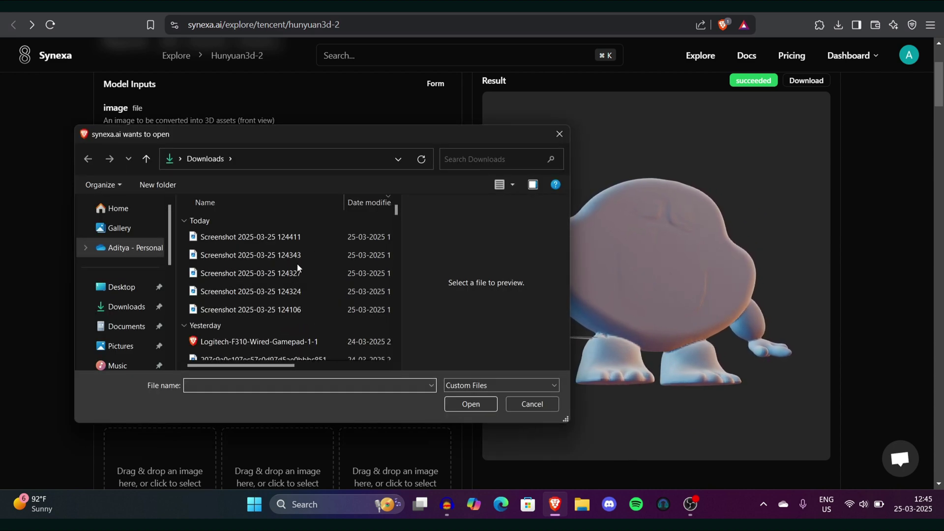
click(295, 256)
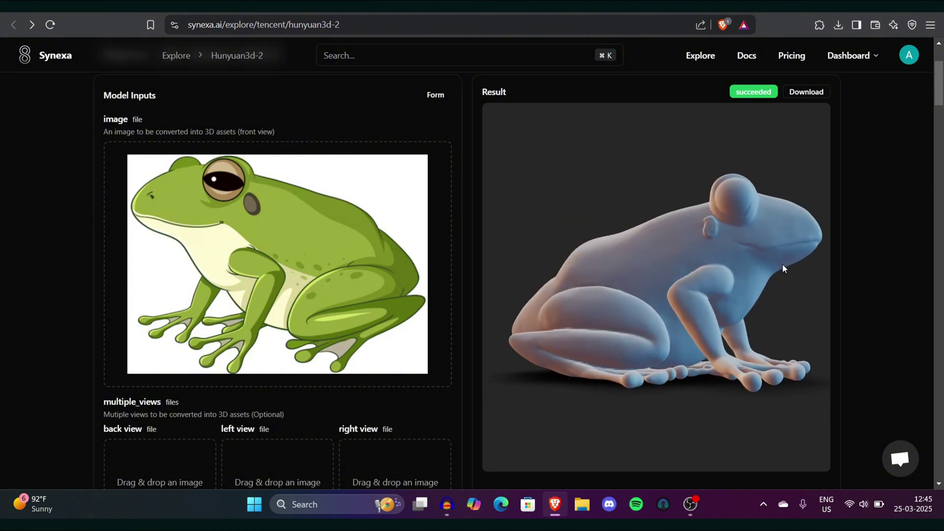
drag(760, 264, 750, 283)
Orbit and zoom the frog mesh through side and top-front views
scroll(697, 446, up, 10)
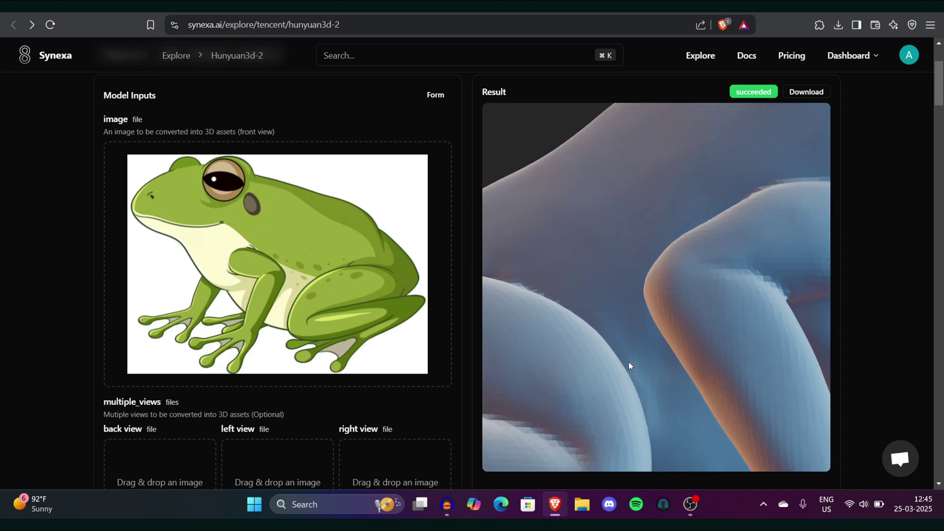
scroll(674, 317, down, 10)
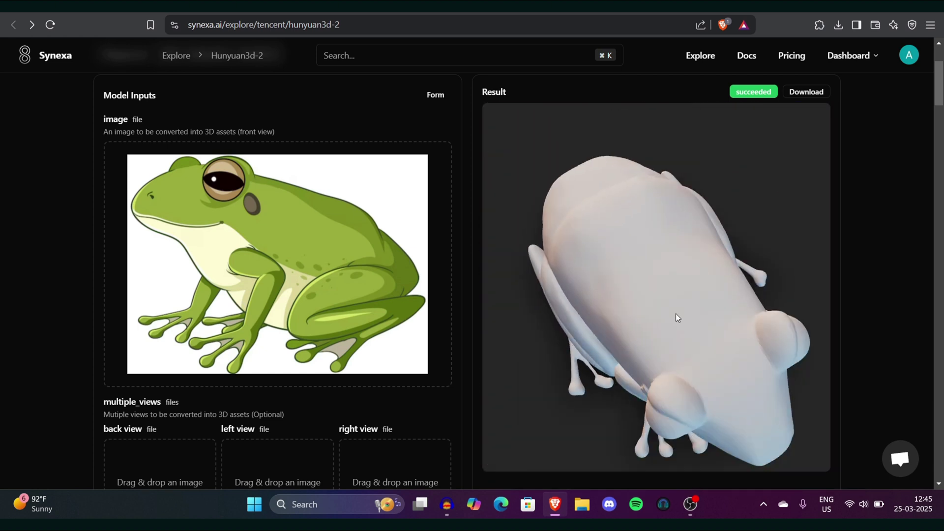
scroll(671, 444, up, 10)
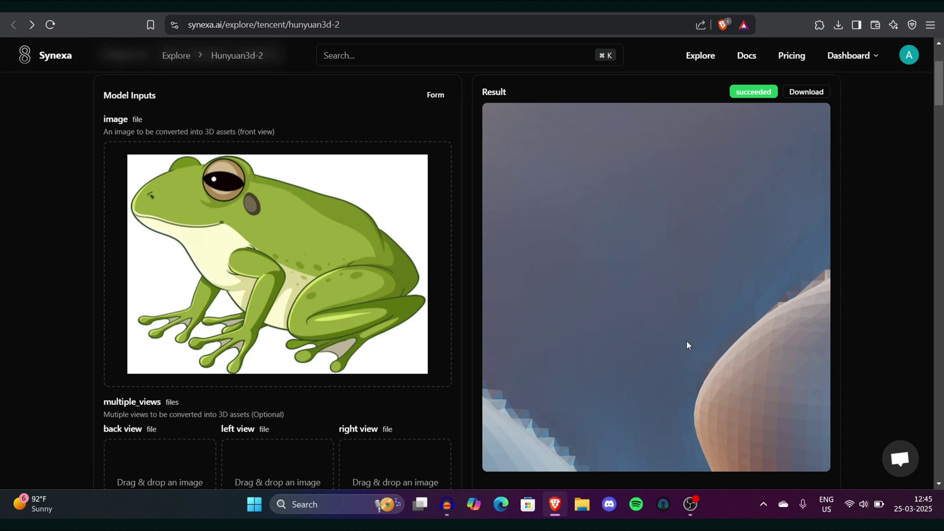
scroll(710, 256, down, 10)
drag(712, 255, 622, 350)
scroll(712, 276, up, 5)
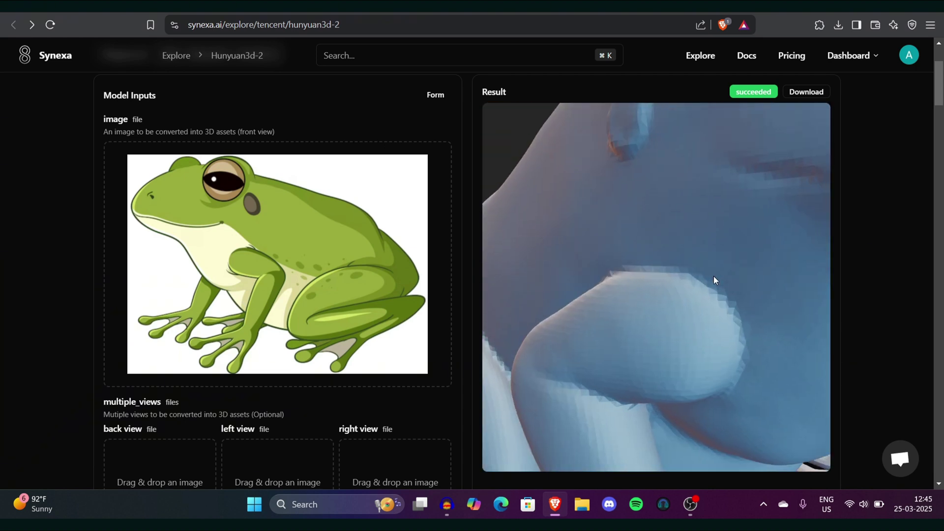
drag(713, 276, 576, 309)
scroll(666, 312, down, 3)
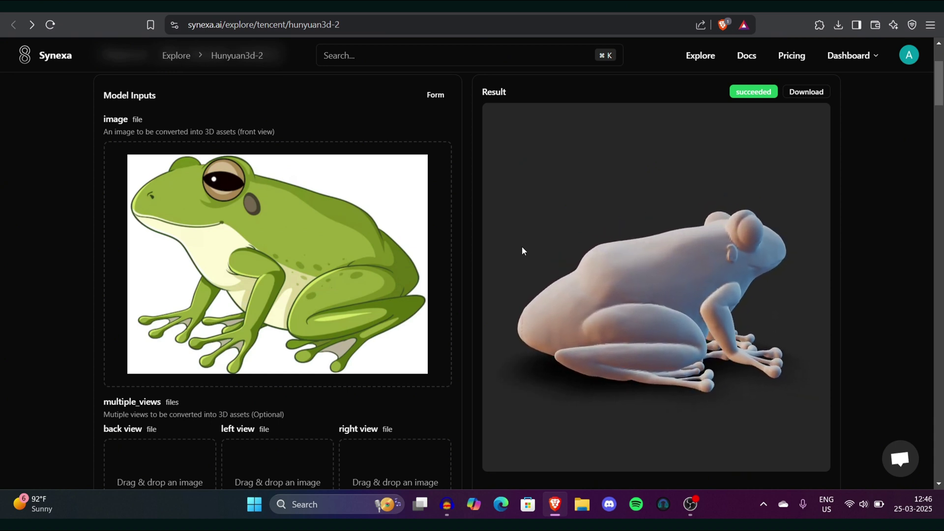
Replace the frog input image with the pigtailed cartoon girl picture
click(402, 295)
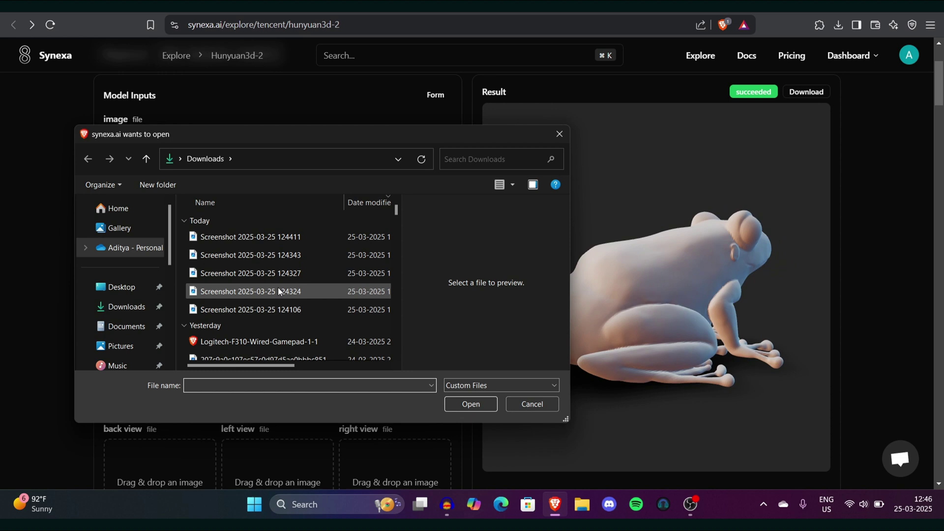
click(279, 273)
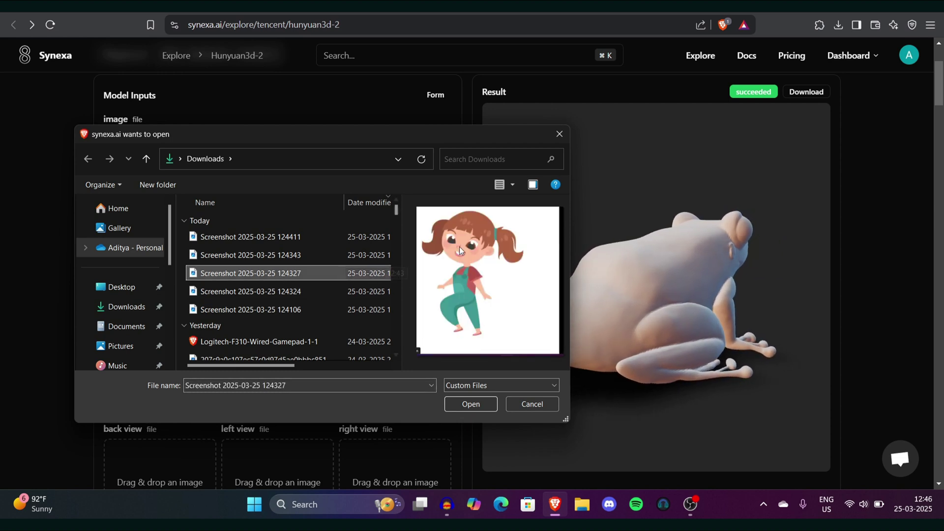
click(468, 402)
Wait for the girl's grey mesh to succeed, then rotate it to view her side
scroll(473, 299, down, 1)
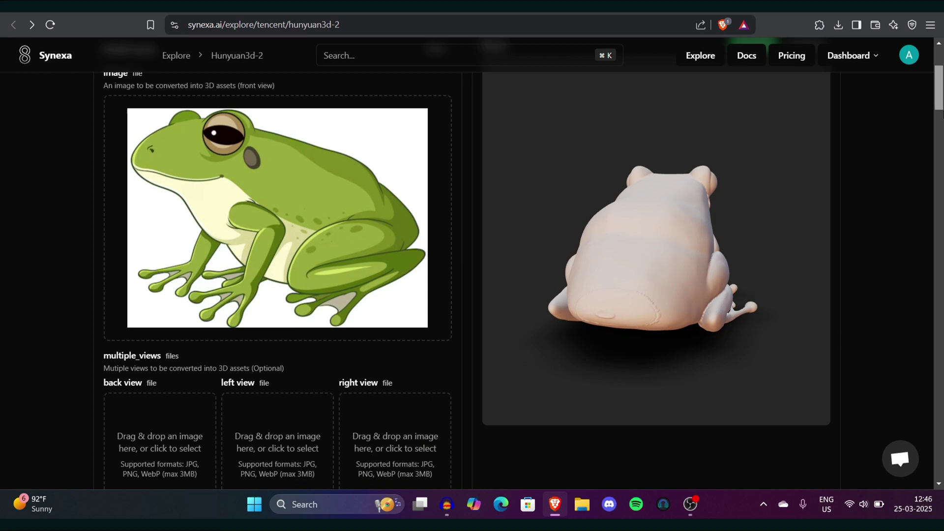
scroll(472, 275, down, 15)
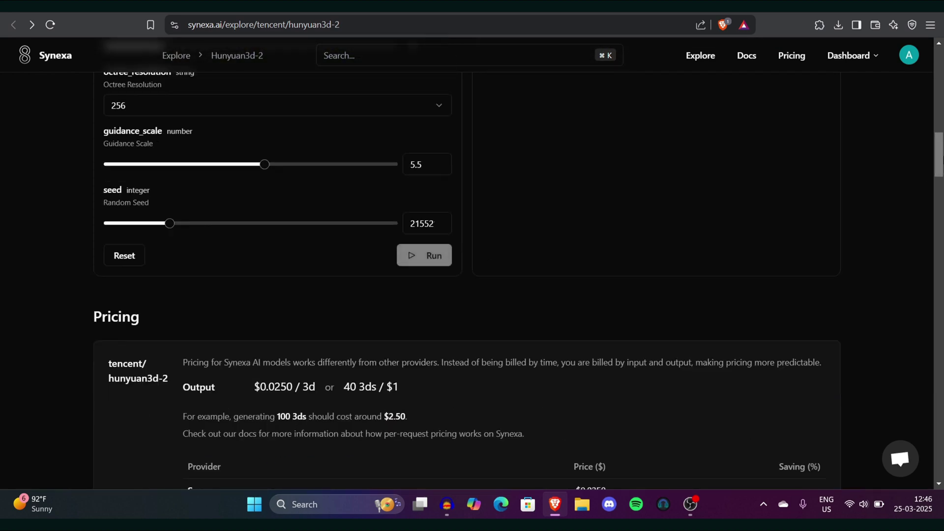
drag(939, 167, 940, 99)
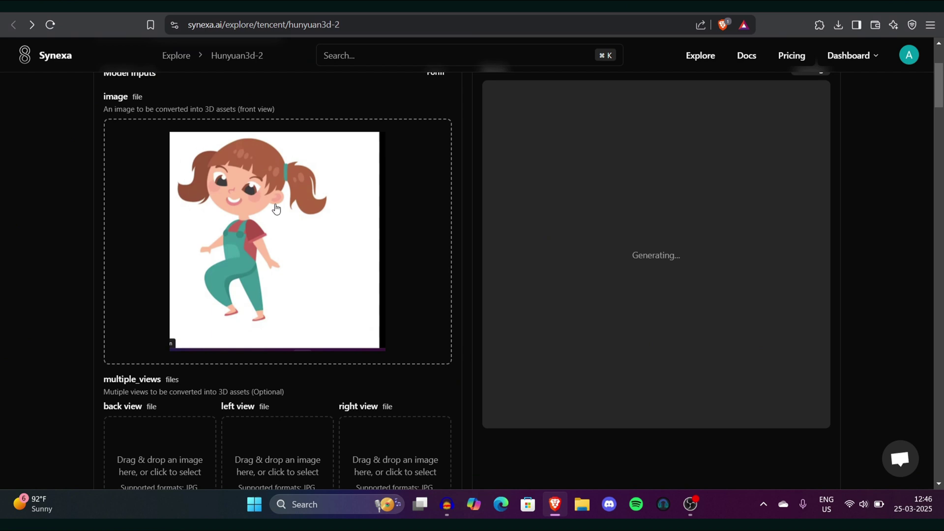
ctrl+scroll(187, 178, up, 5)
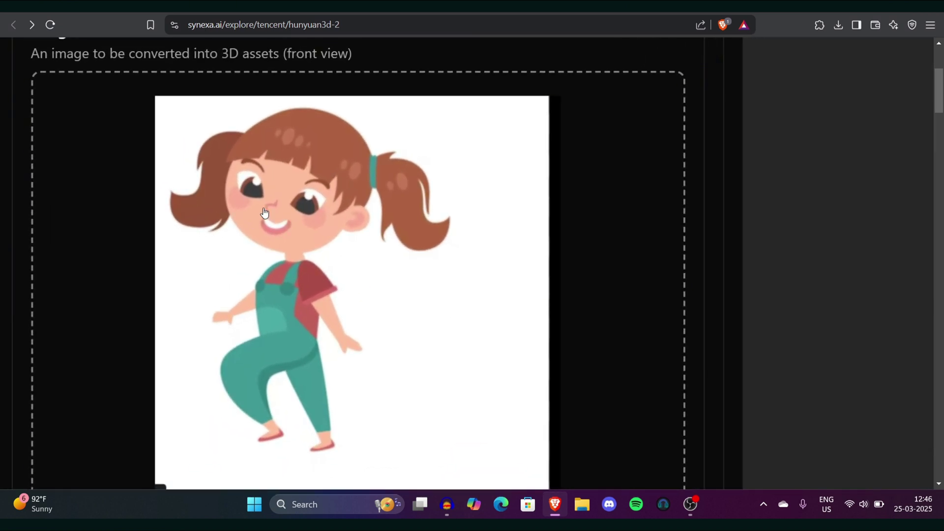
ctrl+scroll(205, 222, down, 5)
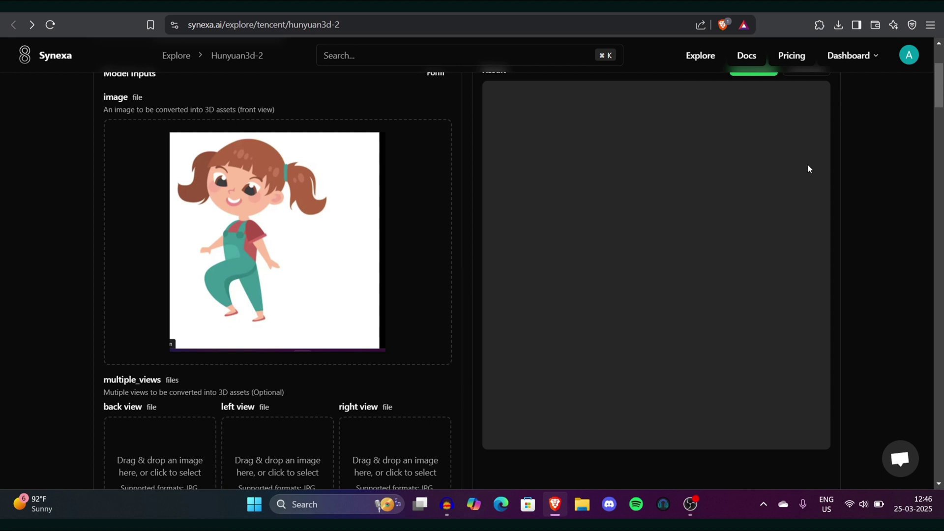
scroll(773, 205, up, 1)
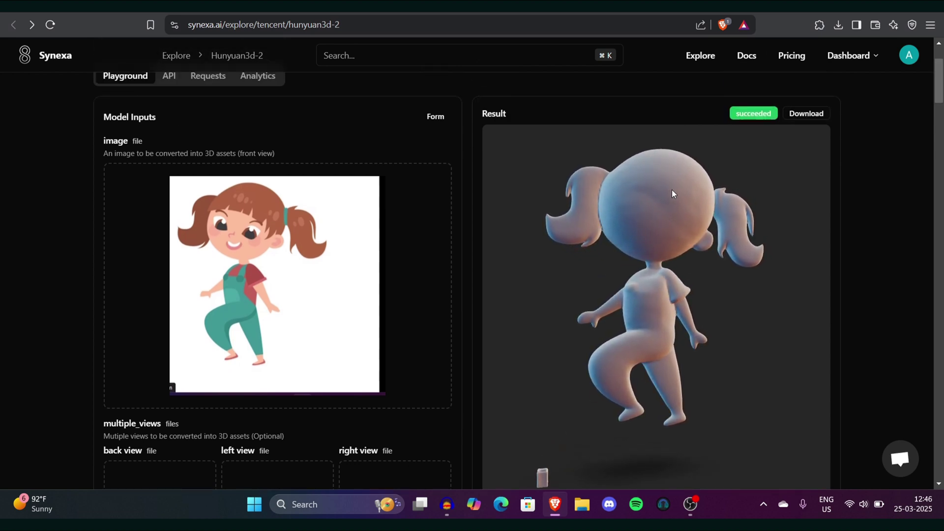
mouse_move(671, 189)
mouse_down()
mouse_move(604, 237)
mouse_move(670, 164)
mouse_move(660, 176)
mouse_up()
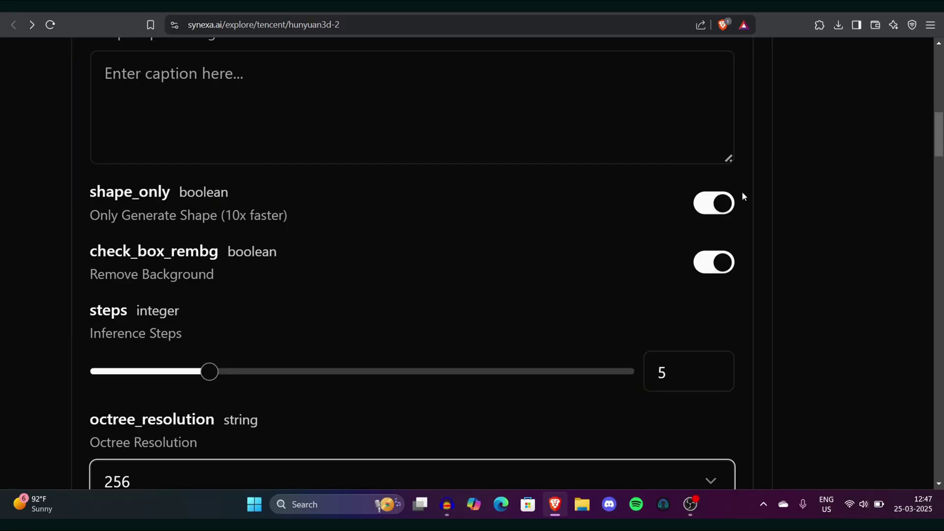
Scroll through the shape_only, steps and octree settings and the boy's grey and textured results
ctrl+scroll(742, 195, up, 4)
ctrl+scroll(742, 195, down, 3)
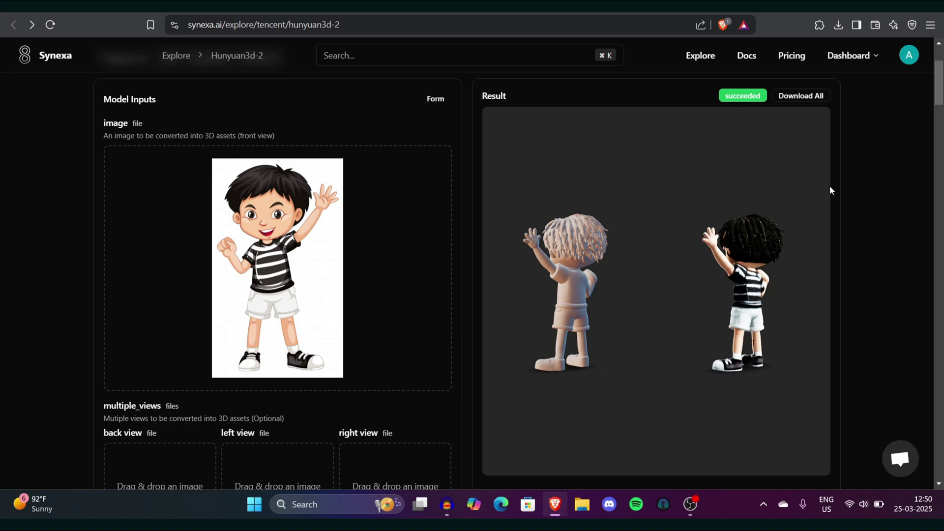
scroll(737, 280, up, 3)
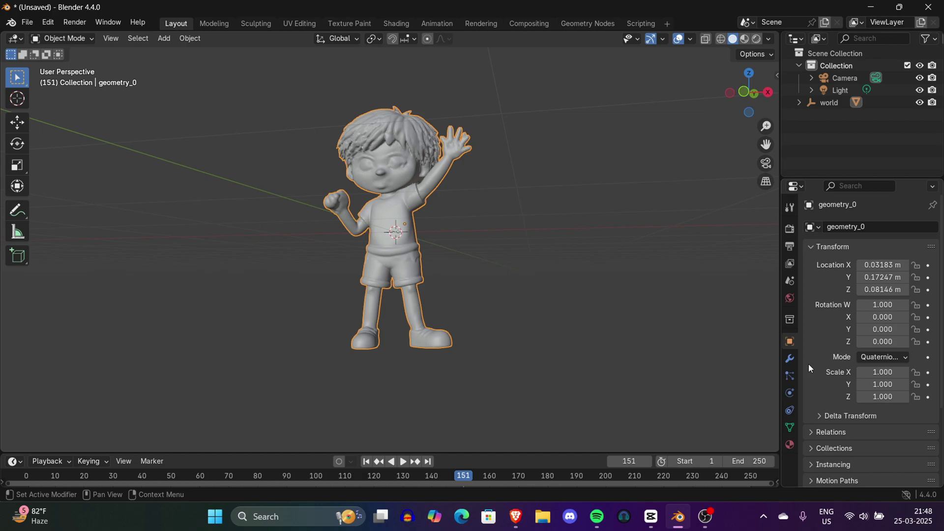
Open the boy mesh's Remesh settings and try a QuadriFlow quad remesh
click(789, 427)
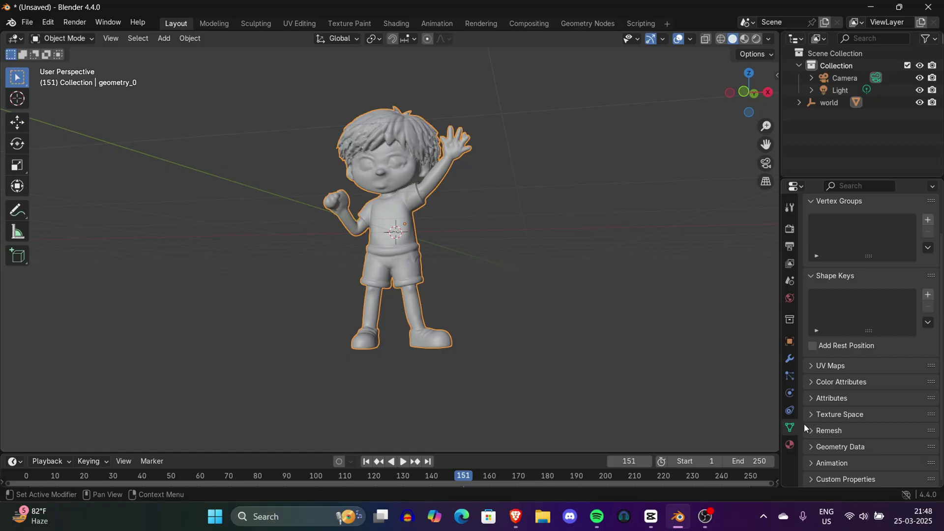
drag(940, 328, 940, 278)
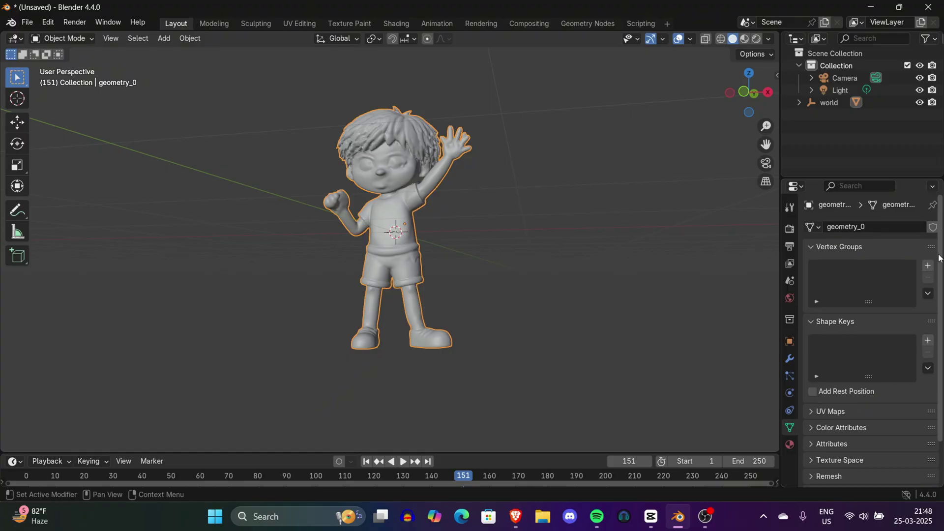
scroll(939, 257, down, 2)
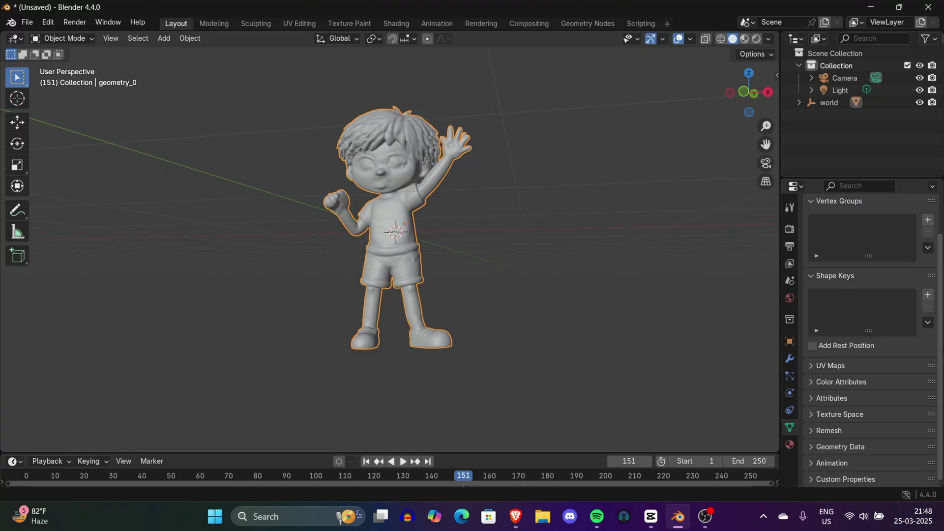
click(822, 431)
drag(940, 344, 940, 412)
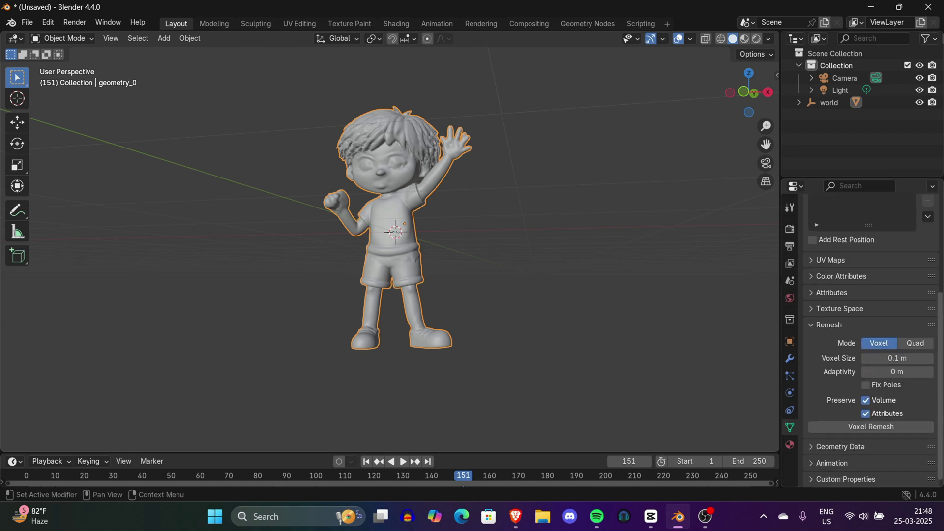
click(914, 343)
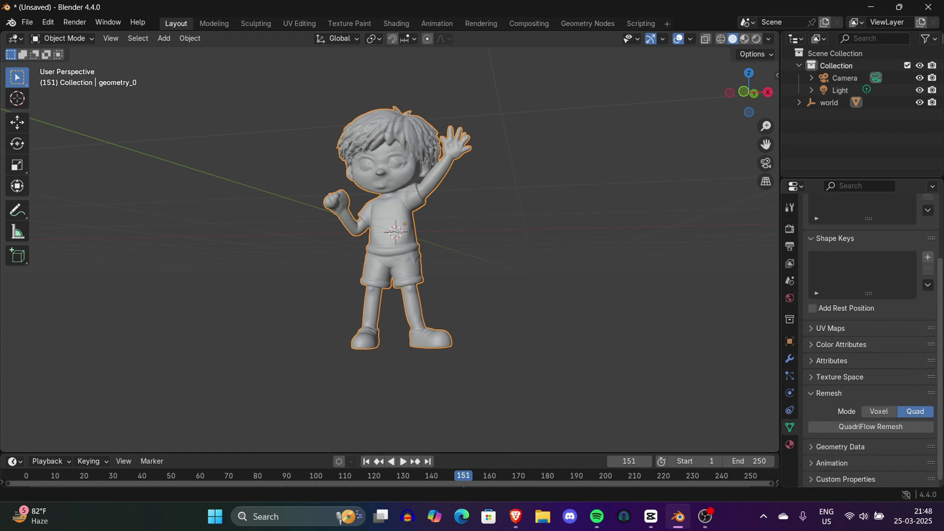
click(885, 427)
click(796, 488)
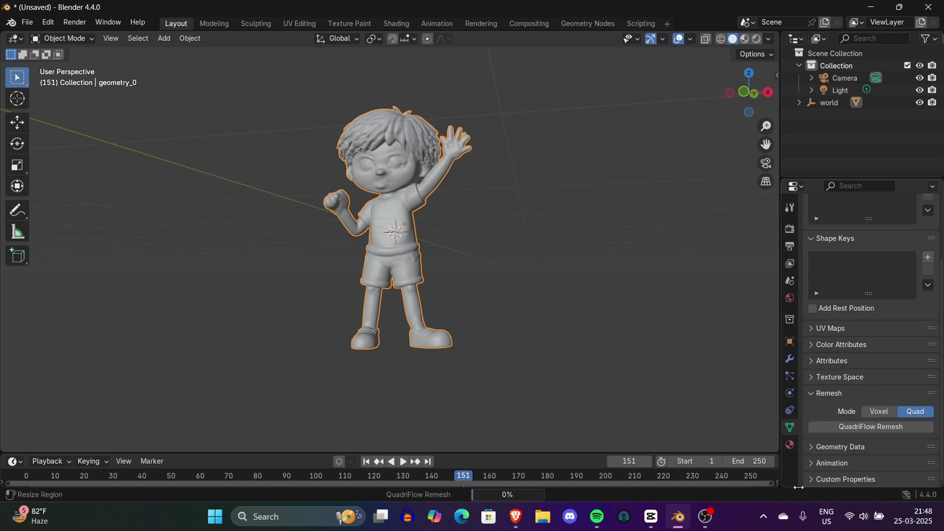
Switch back to Voxel mode and remesh the boy at 0.1 m voxel size
click(873, 412)
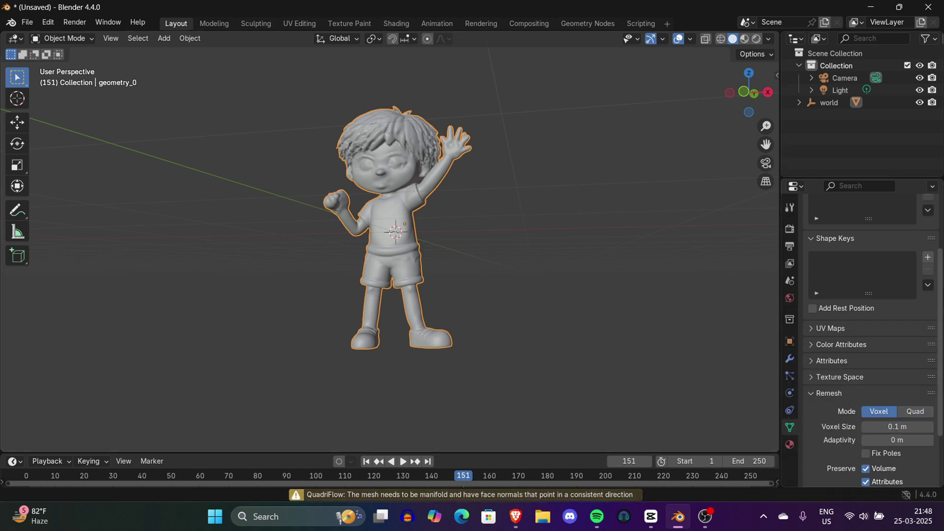
scroll(943, 292, down, 3)
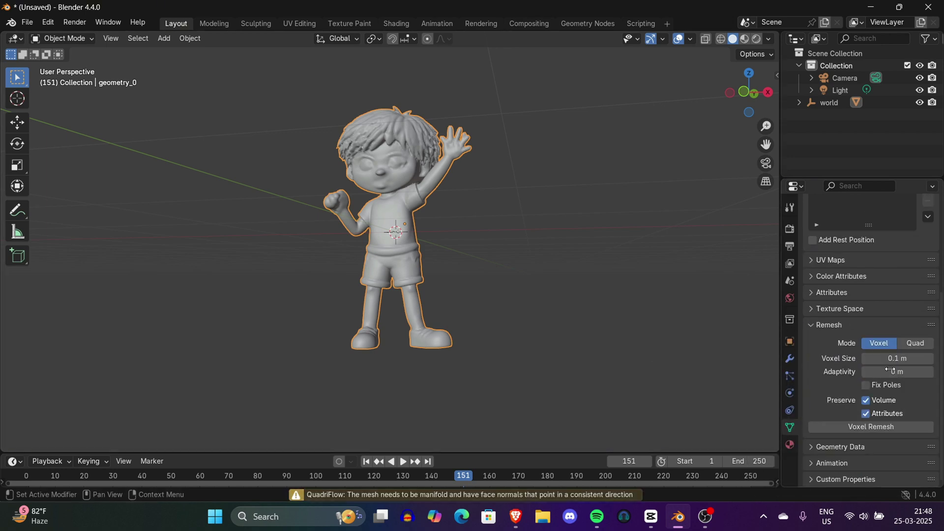
click(885, 423)
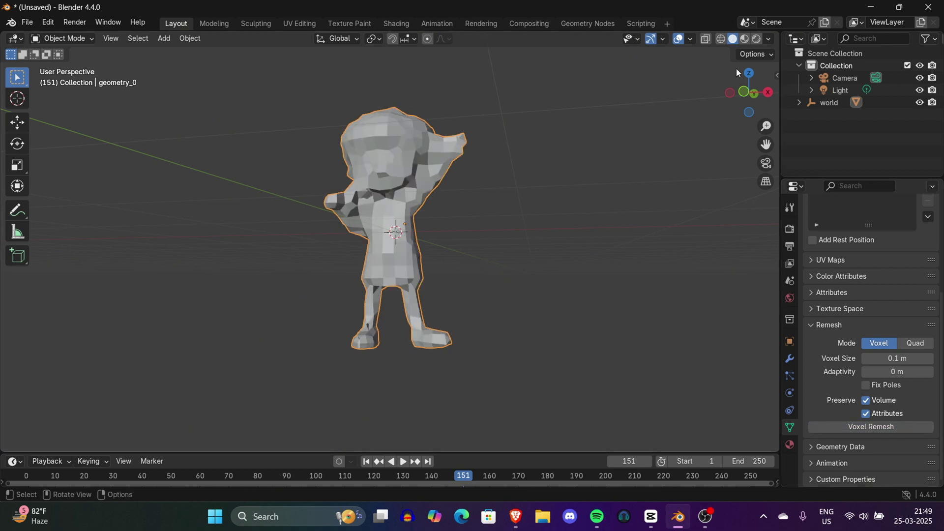
drag(751, 92, 762, 96)
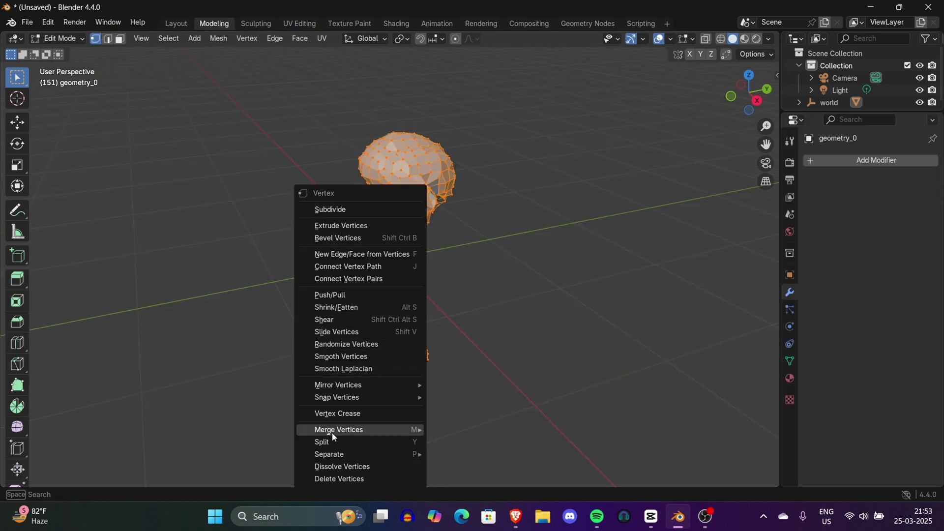
Merge the remeshed boy's vertices by distance, removing 0 vertices
mouse_move(333, 432)
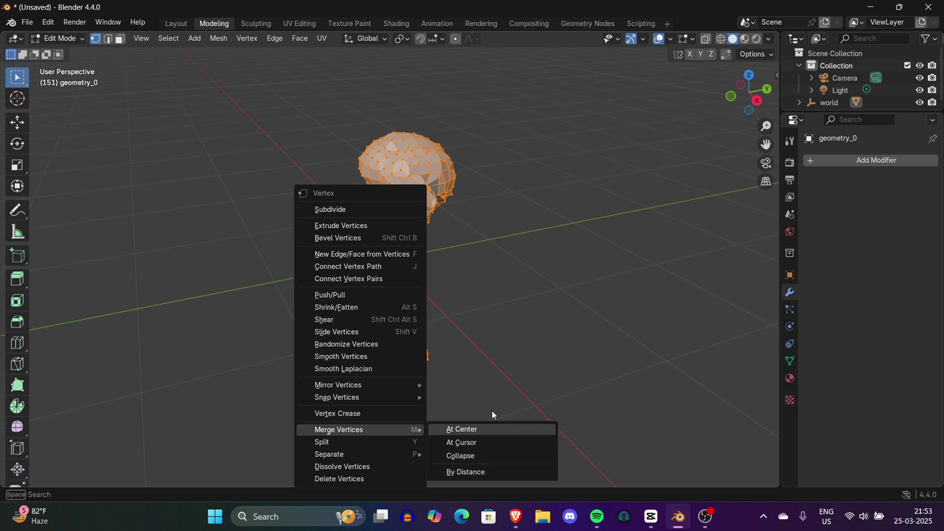
click(473, 471)
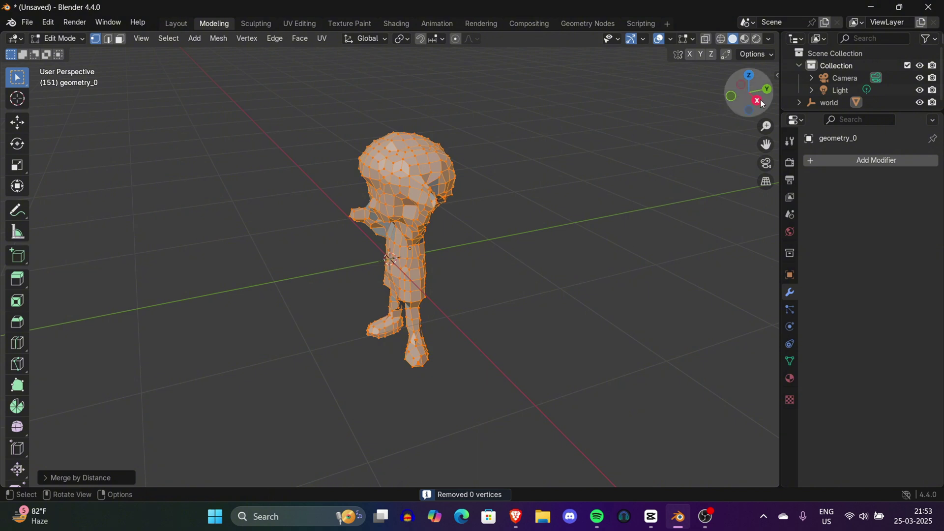
drag(761, 103, 732, 106)
Set the Remesh mode to Quad in the mesh's Object Data properties
click(790, 361)
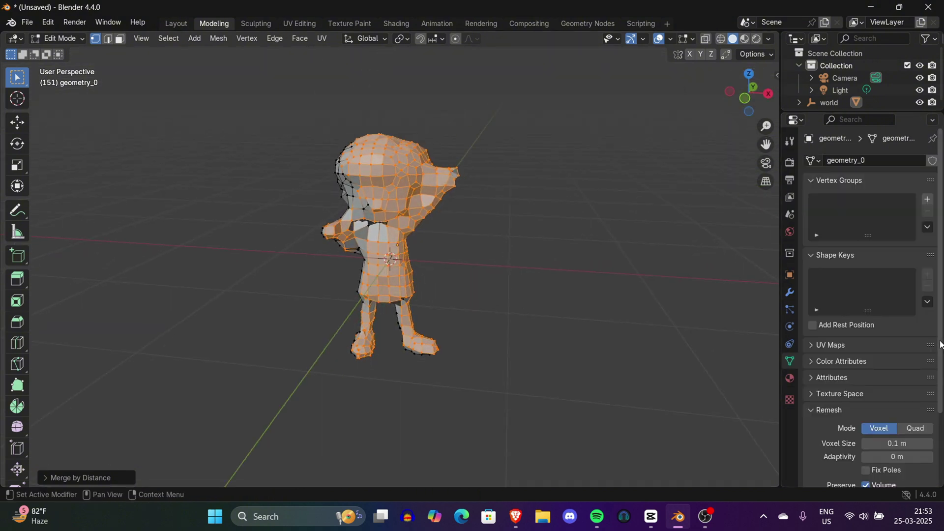
scroll(940, 344, down, 3)
click(917, 368)
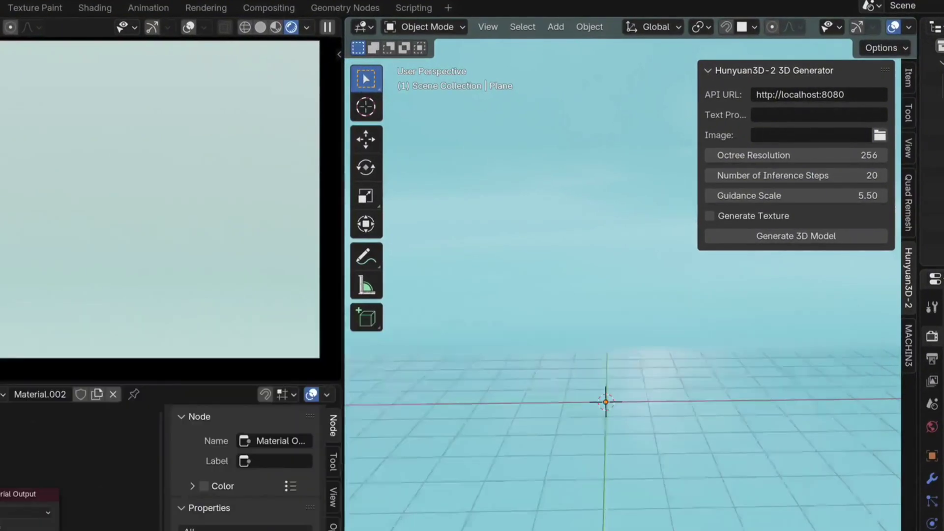
Generate a Taoist figure from its image, a desk from 'a desk', and a textured bear
click(776, 237)
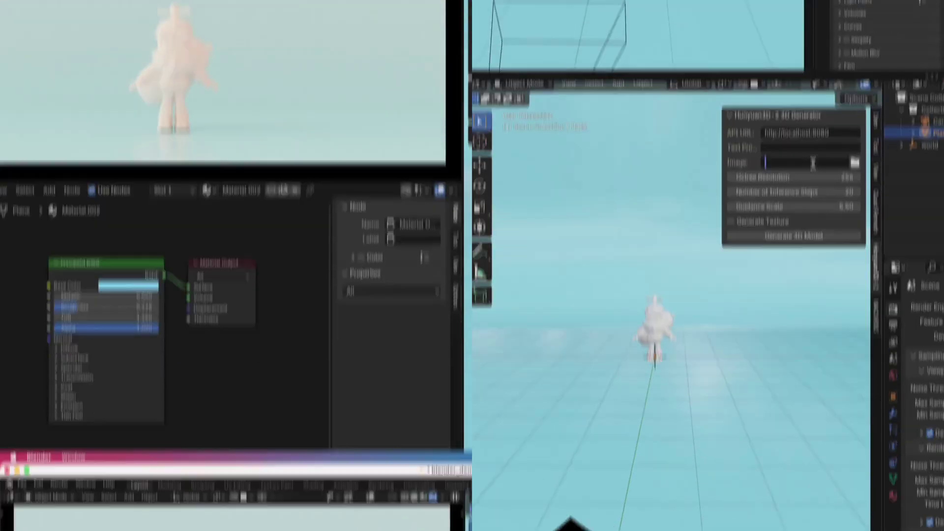
click(775, 111)
text(a de)
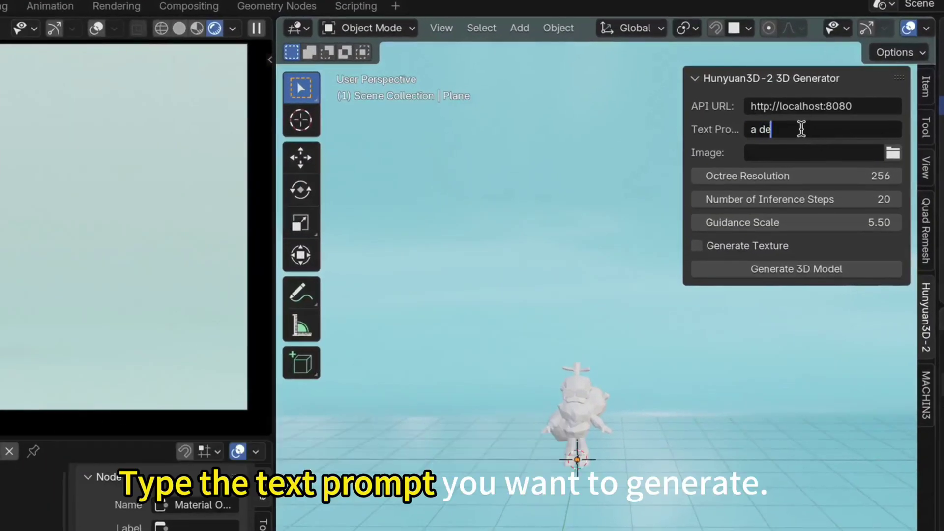
text(sk)
click(823, 267)
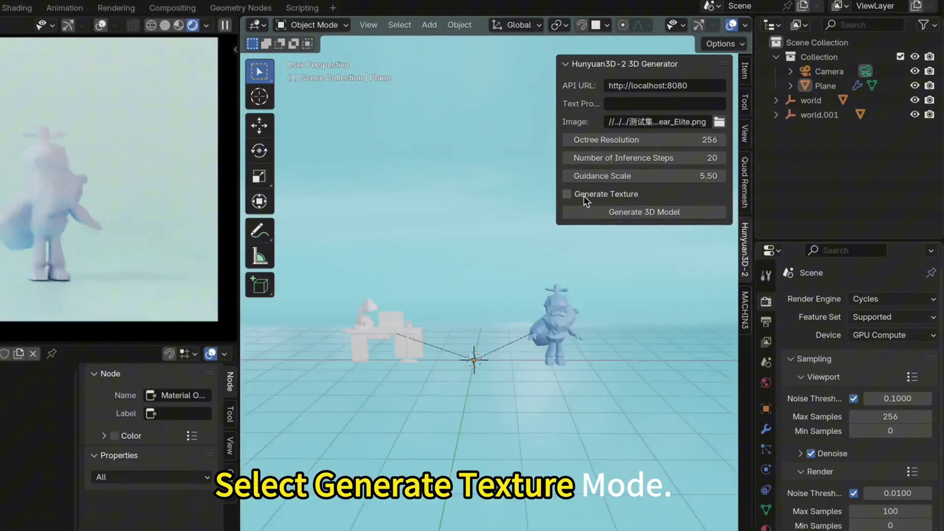
click(583, 195)
click(629, 211)
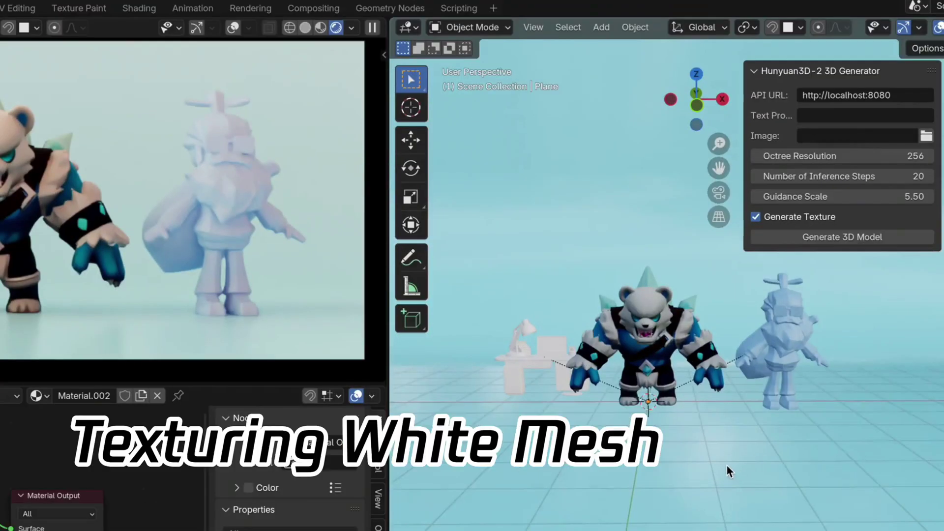
Texture the white Taoist mesh using the Taoist character image
click(776, 334)
click(923, 130)
click(483, 433)
double_click(482, 434)
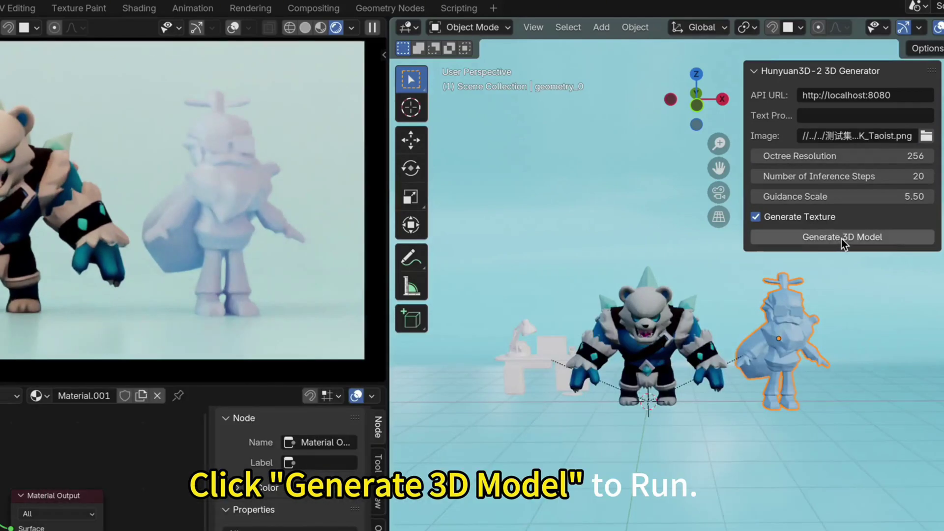
click(842, 236)
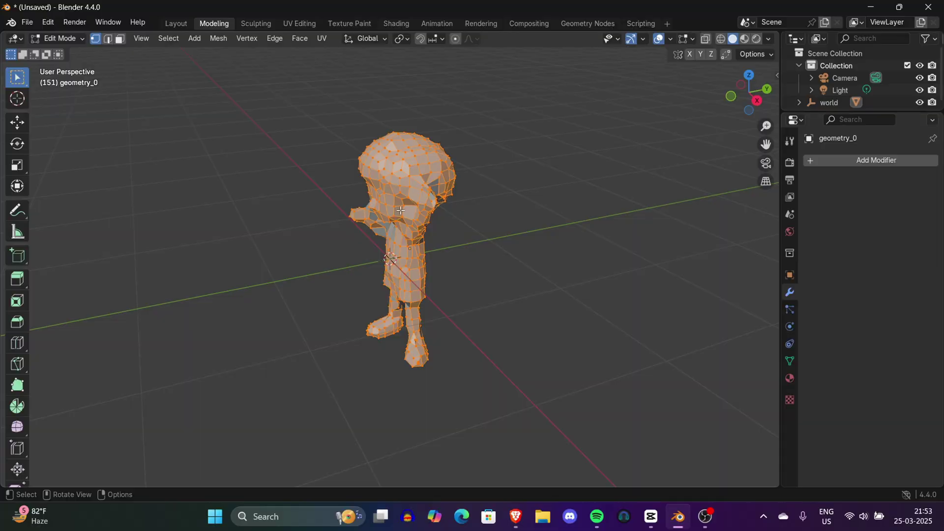
Run Merge Vertices > By Distance on the boy mesh, again removing 0 vertices
right_click(401, 209)
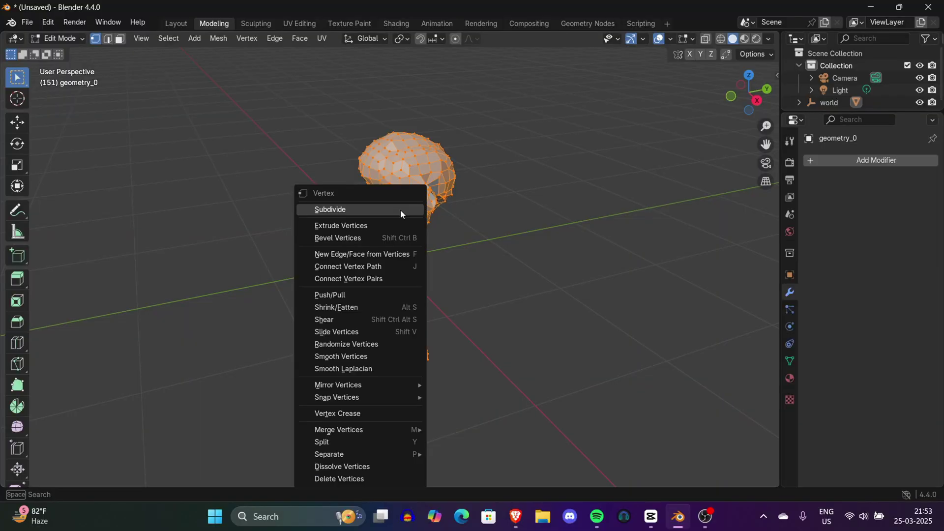
mouse_move(335, 434)
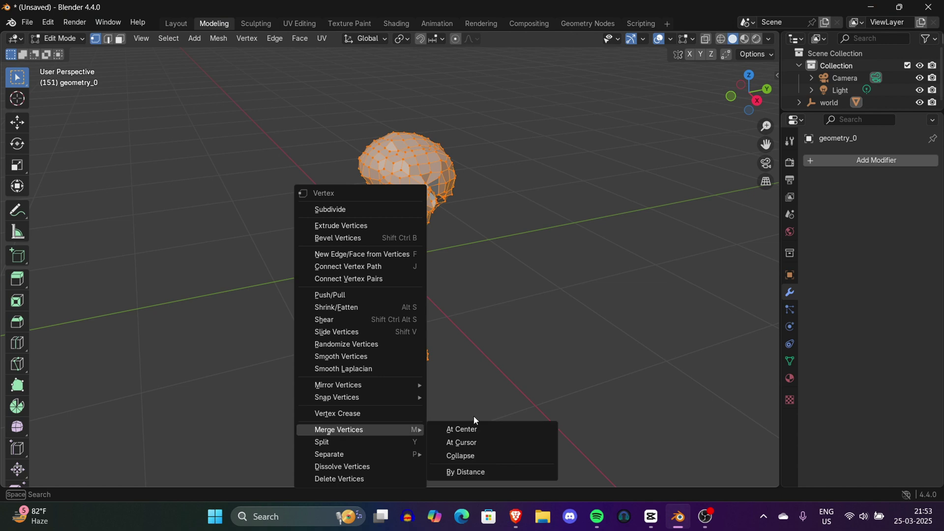
click(475, 472)
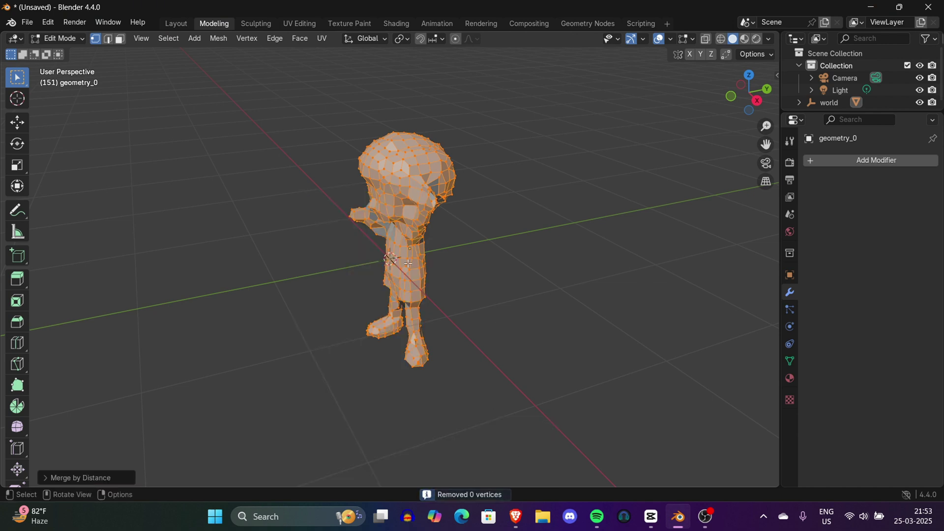